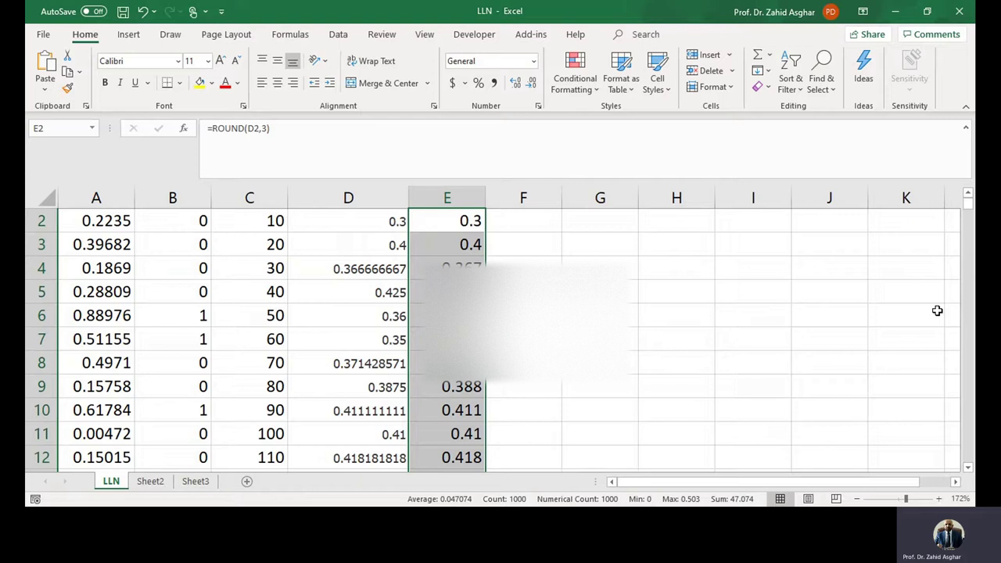
Re-enter =RAND() in A2 and fill it down to A4, regenerating the tosses and averages
left_click(427, 228)
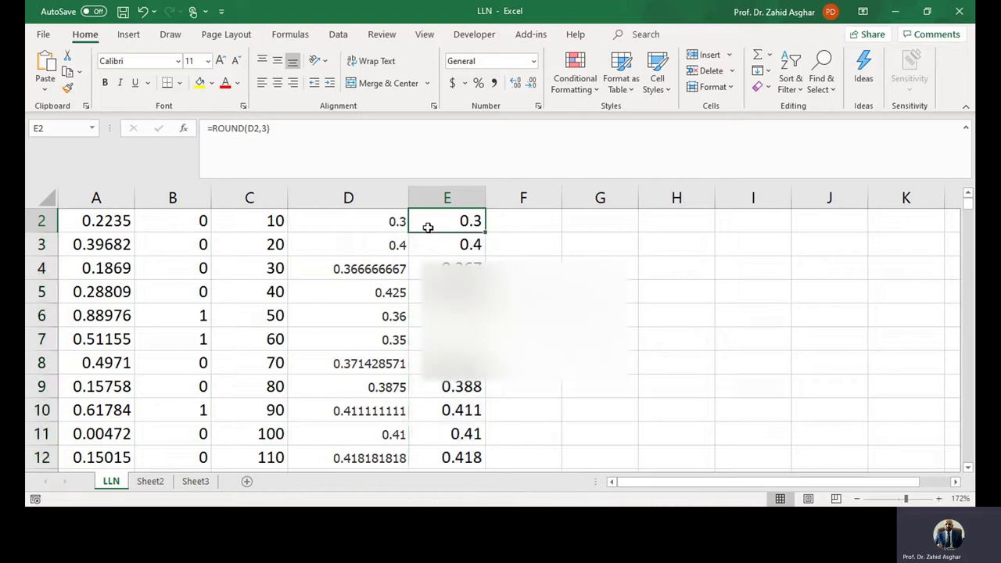
key("Up")
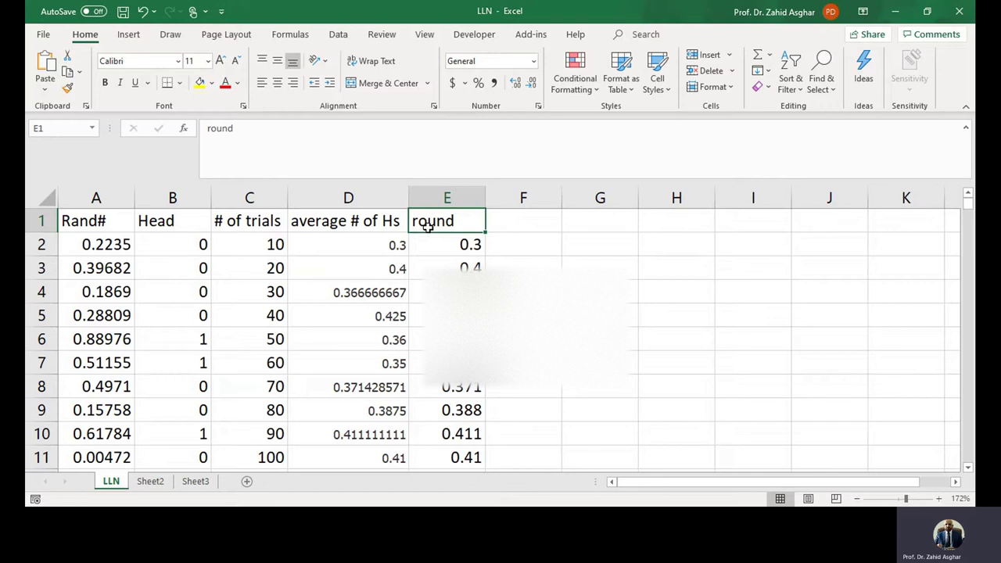
left_click(93, 243)
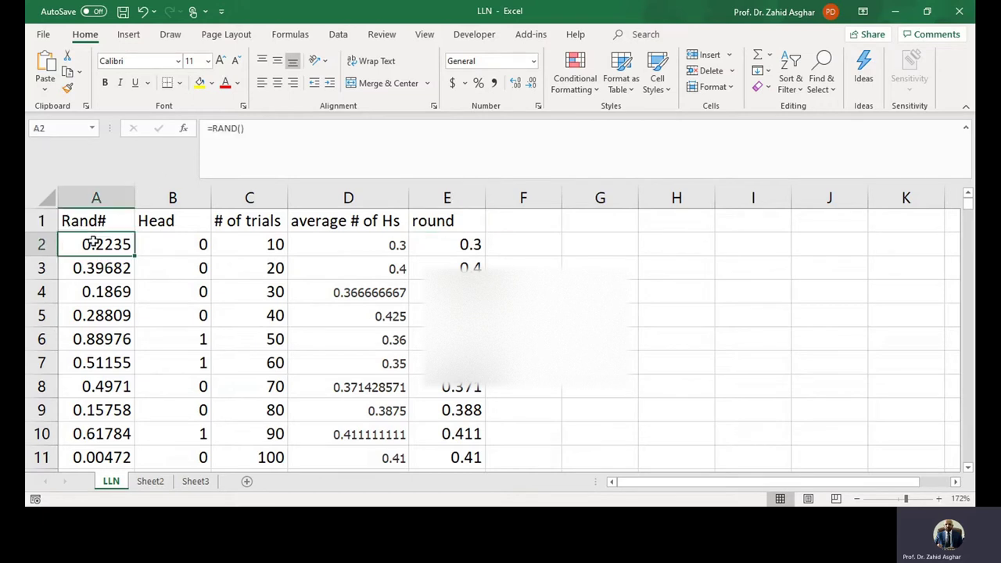
left_click(256, 131)
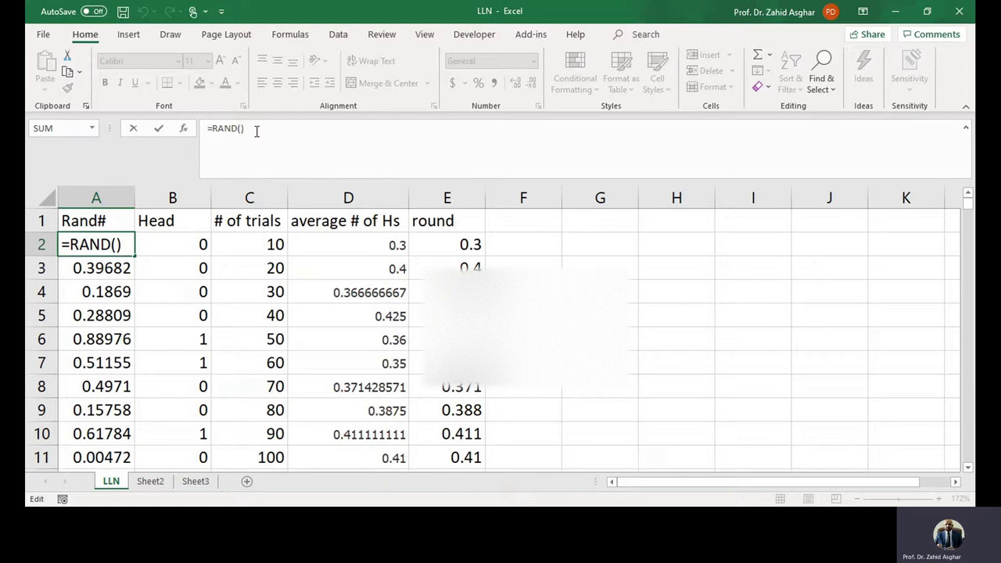
key("Return")
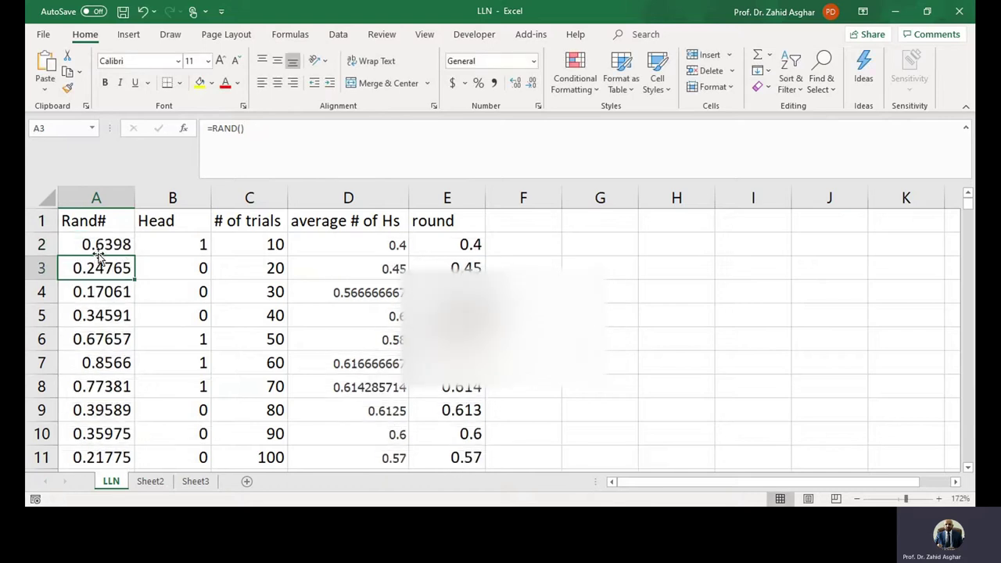
left_click(118, 245)
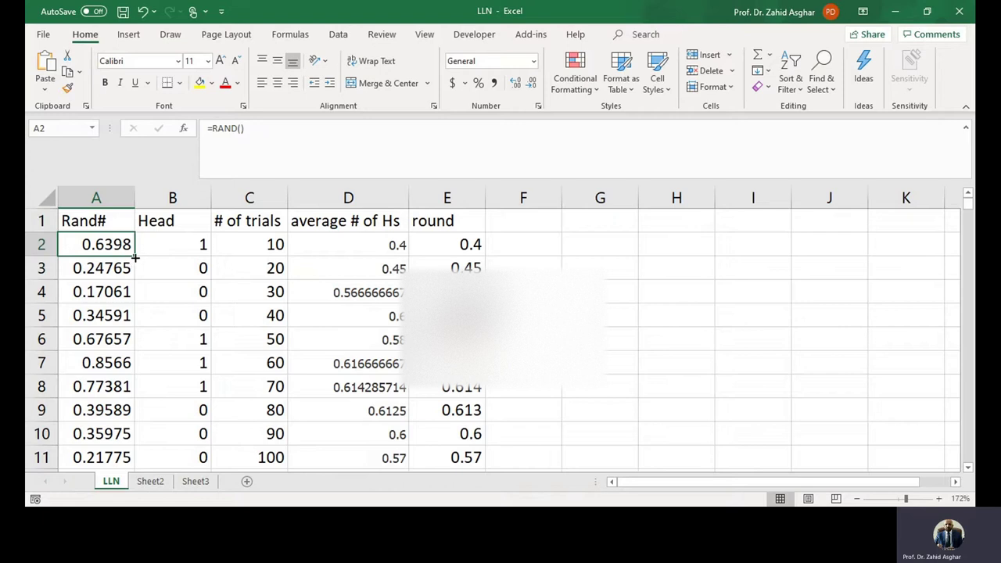
left_click_drag(135, 257, 132, 297)
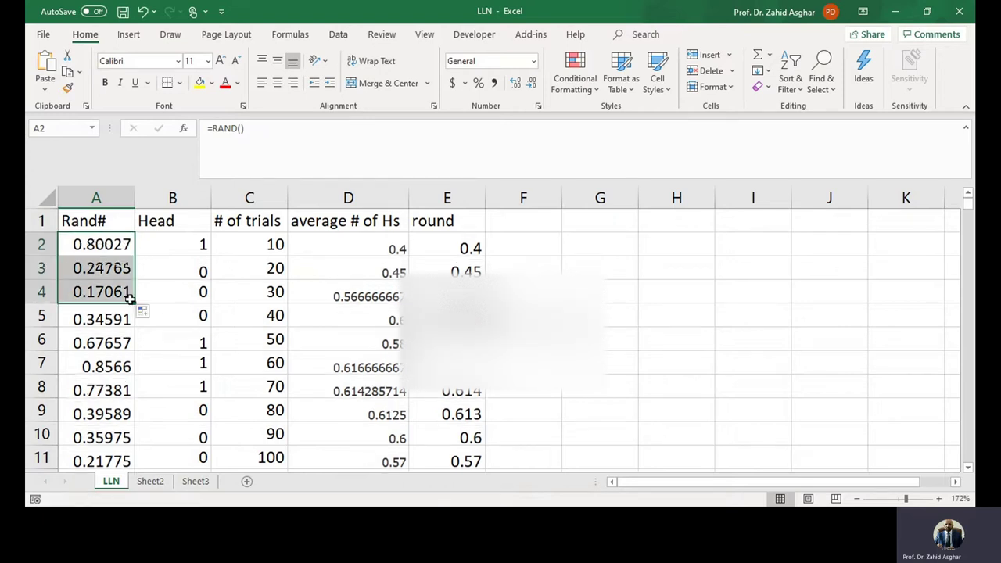
Re-enter the Head formula =IF(A2<0.5,0,1) in B2 to recalculate the tosses
left_click(174, 247)
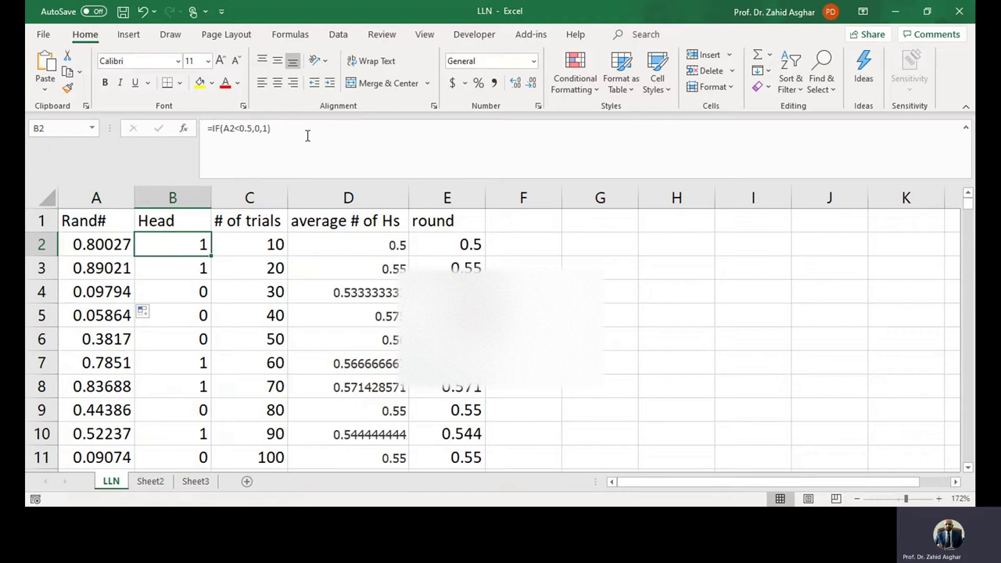
left_click(302, 127)
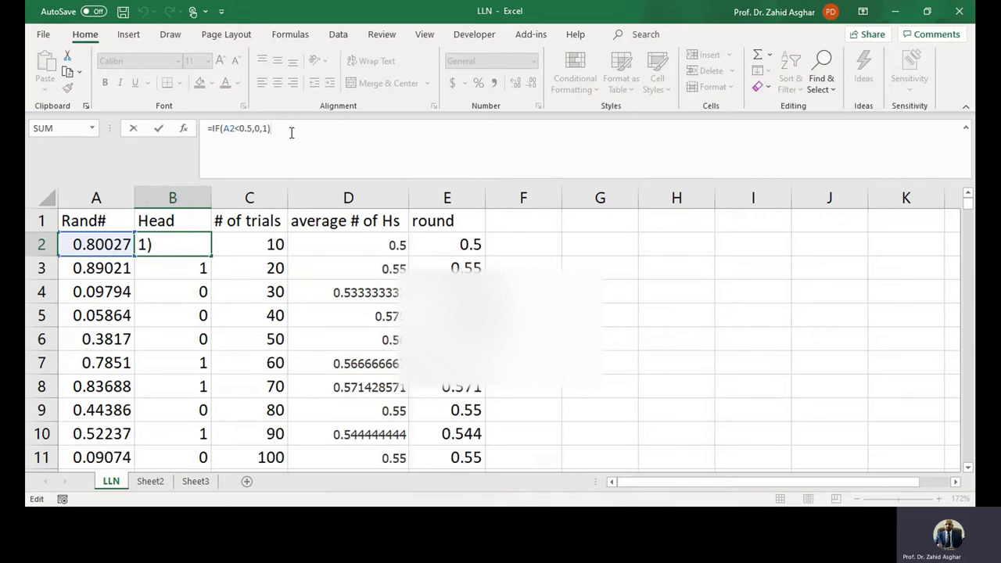
key("Return")
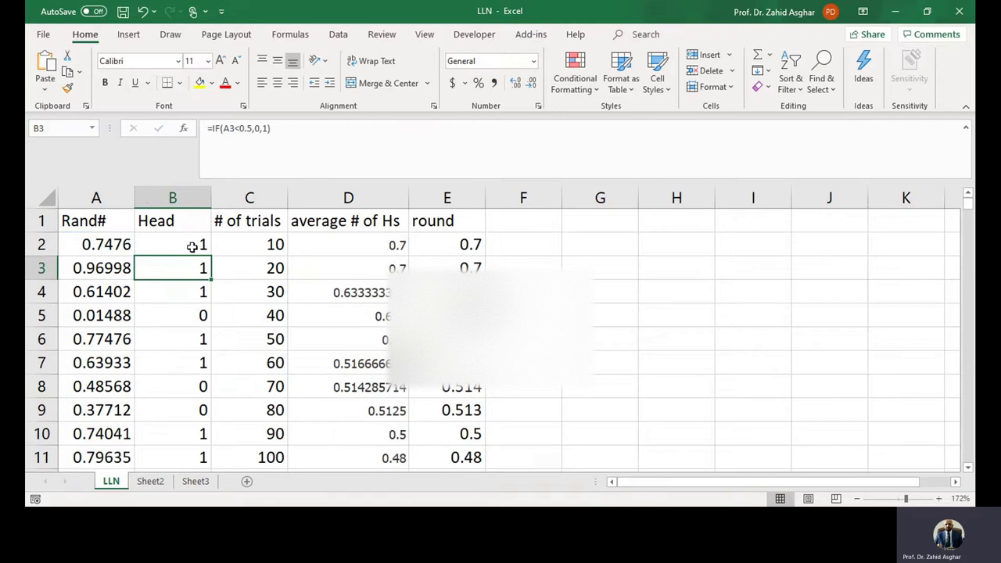
Check the Head formula in cells B2 through B7, then view the trial count in C2
left_click(190, 246)
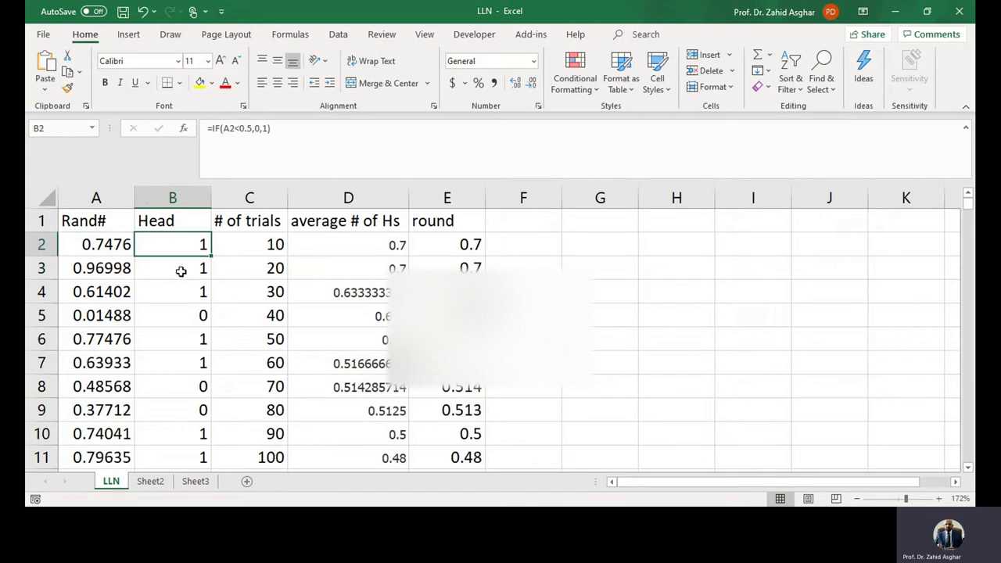
left_click(181, 270)
left_click(183, 293)
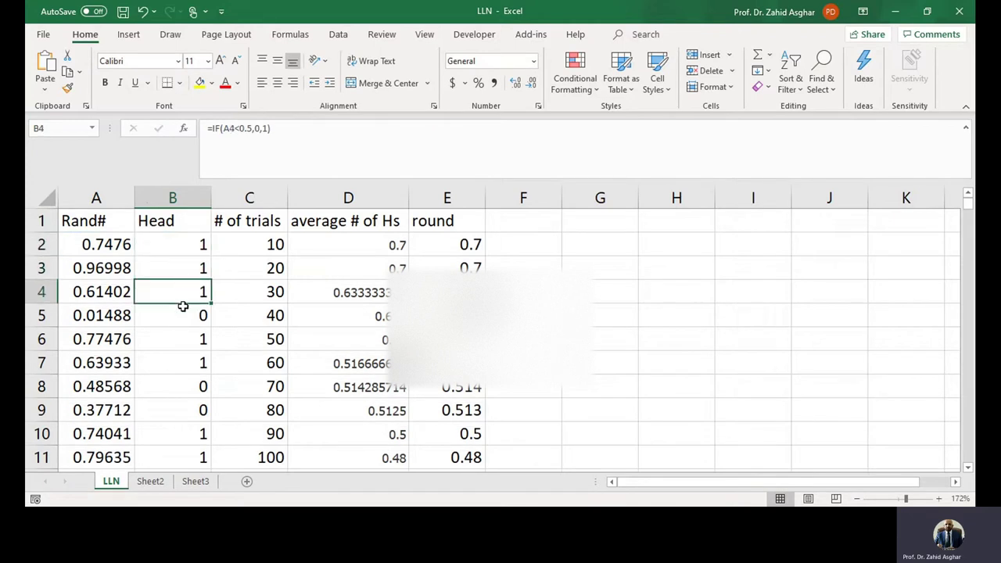
left_click(183, 315)
left_click(181, 344)
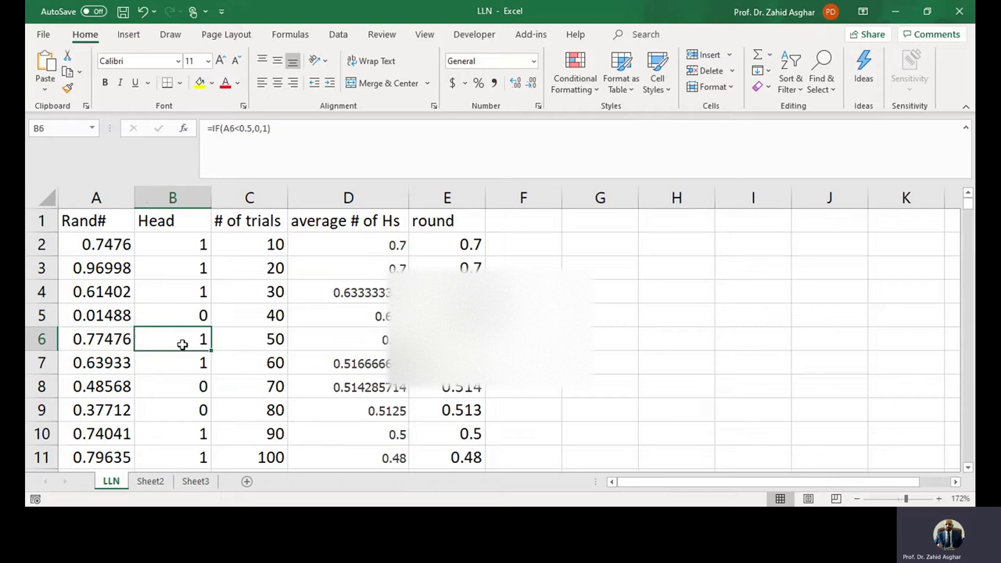
left_click(181, 369)
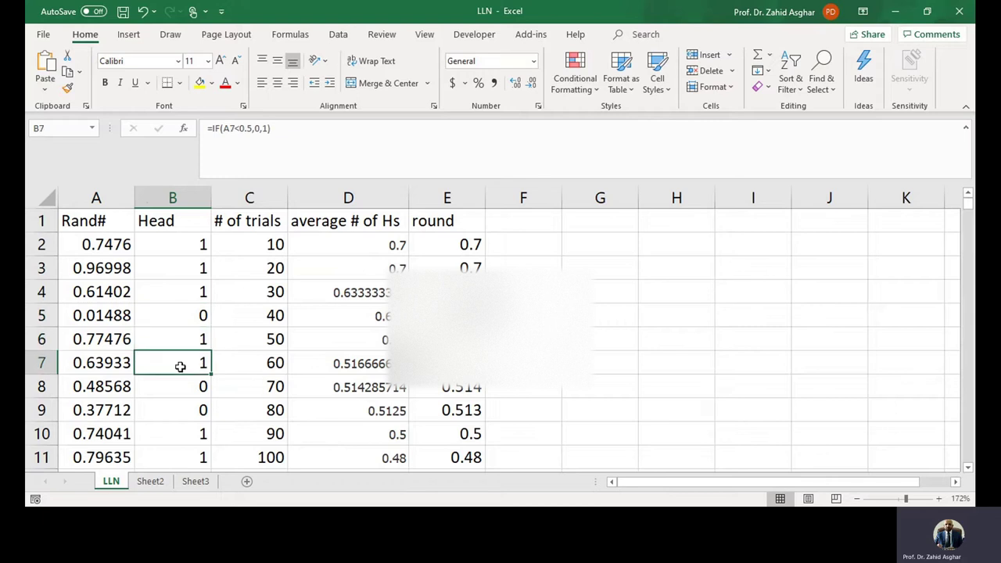
left_click(252, 247)
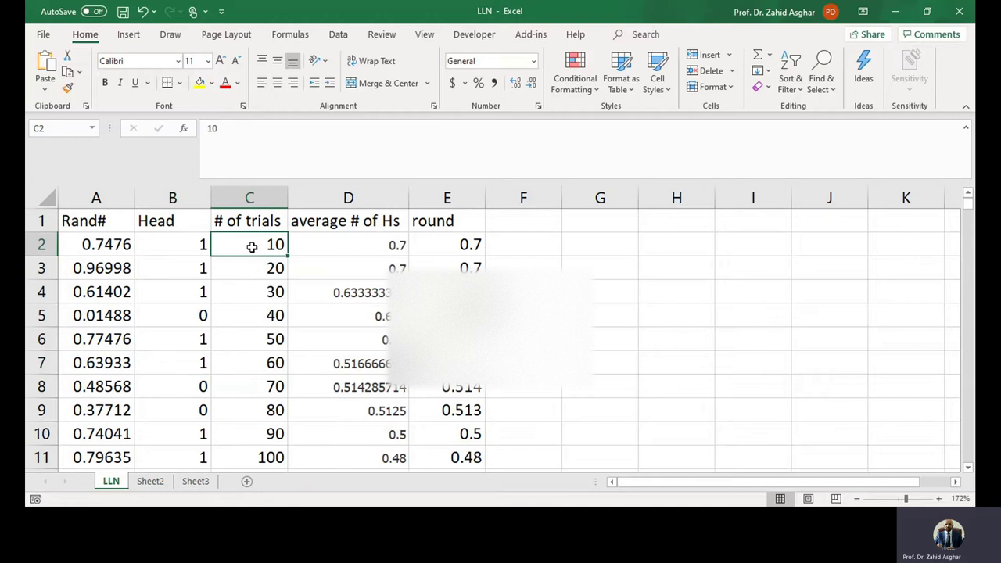
left_click(334, 252)
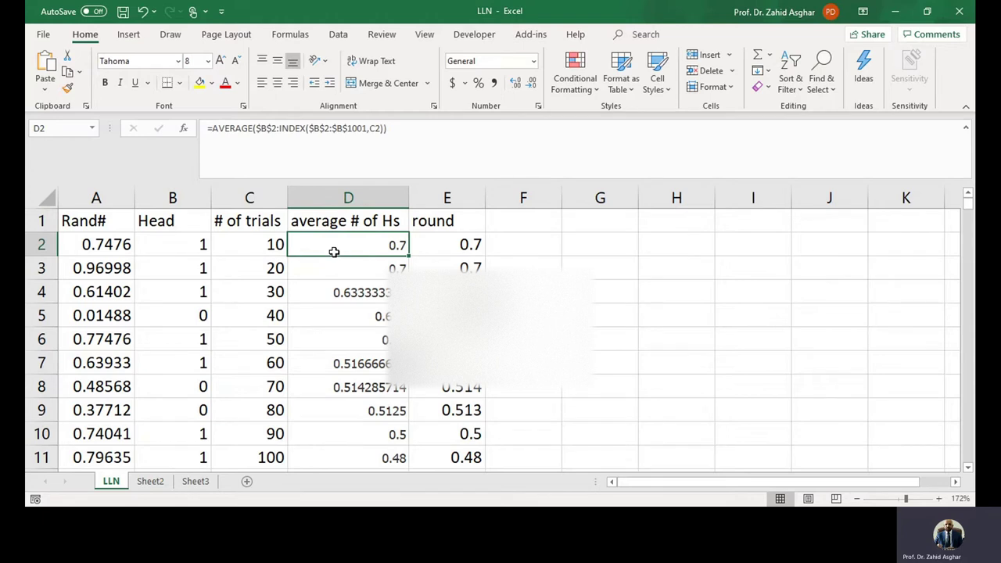
left_click(340, 268)
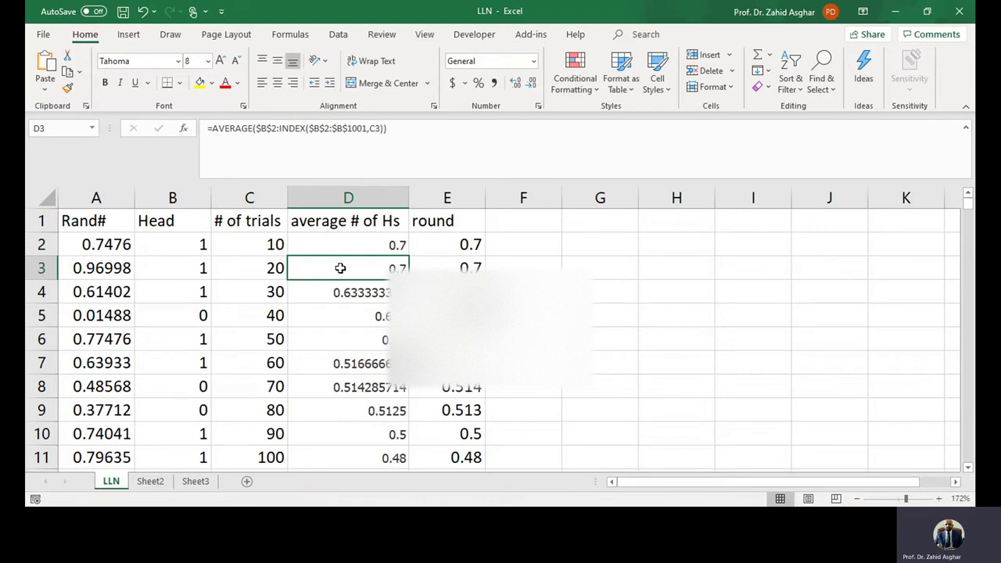
left_click(326, 297)
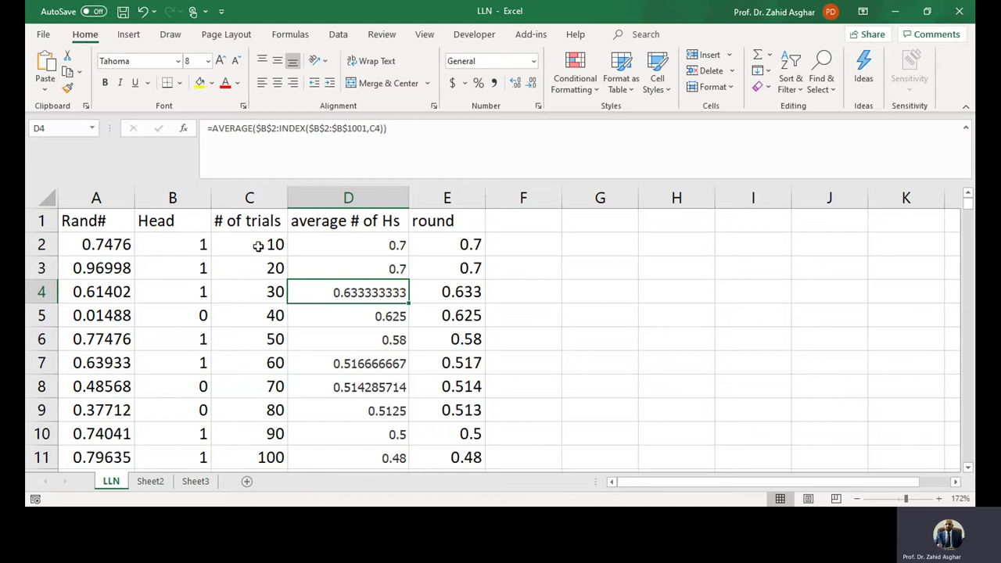
left_click(250, 294)
left_click(252, 312)
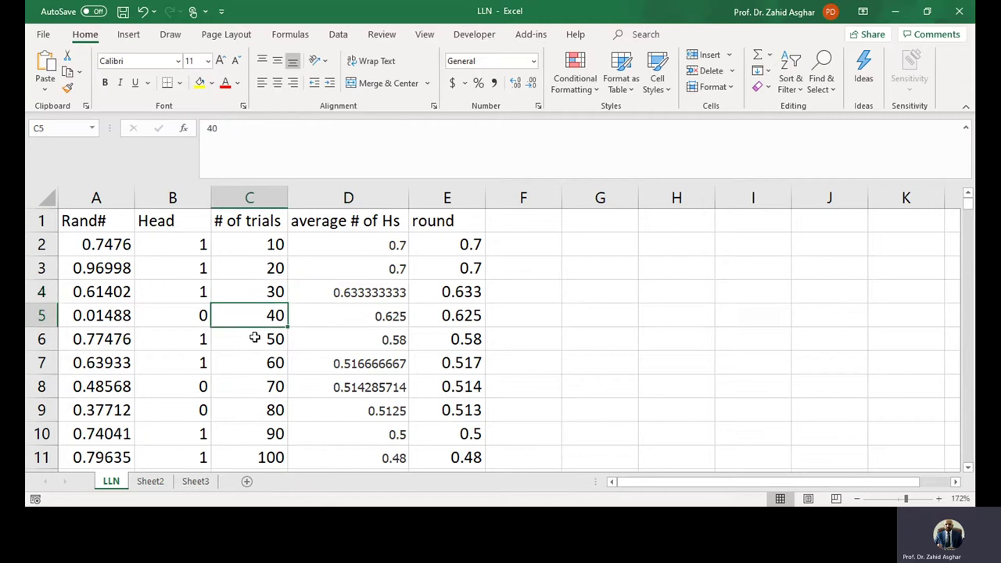
left_click(340, 247)
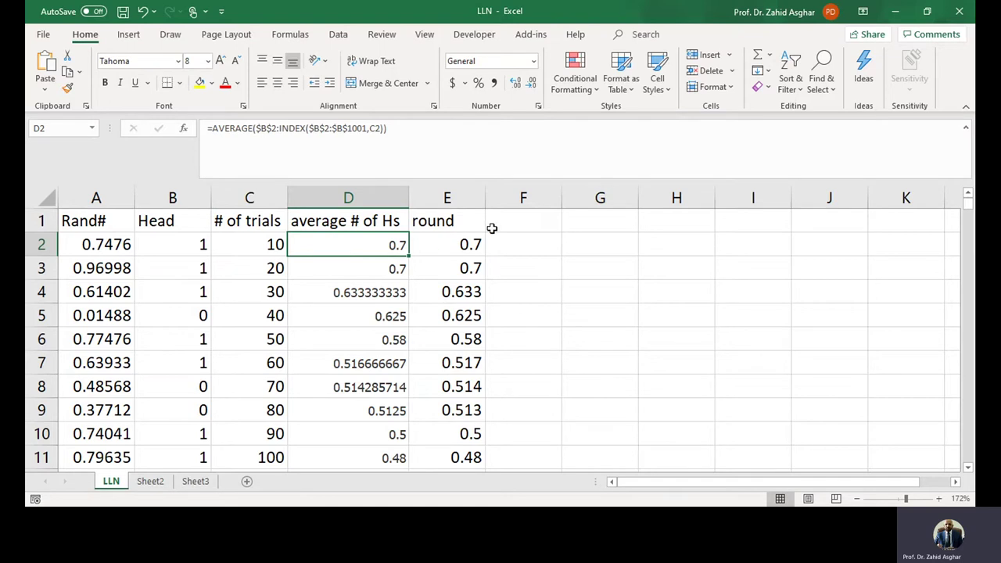
Re-commit the AVERAGE/INDEX formula in D2, then check the ROUND formulas down column E
left_click(456, 243)
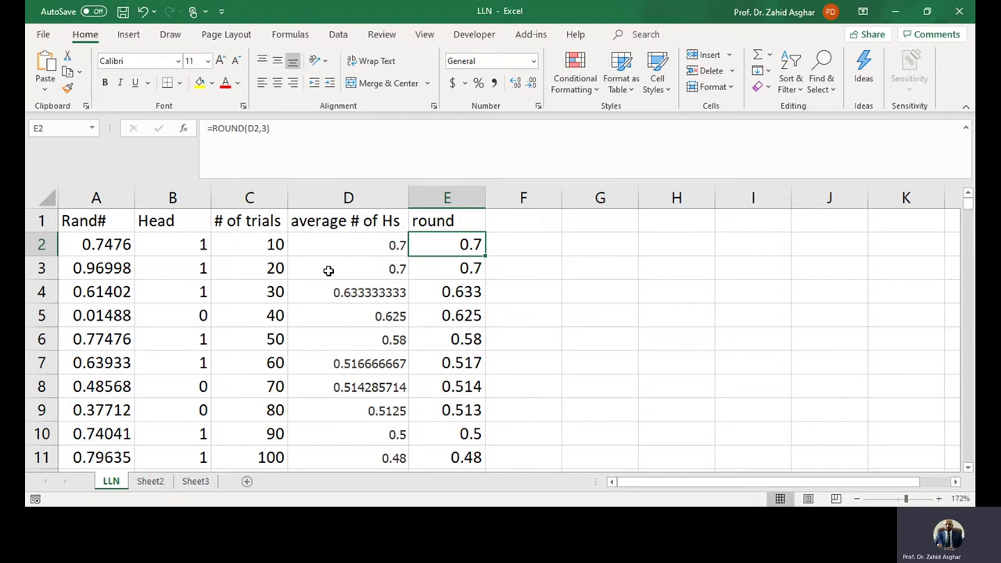
left_click(331, 247)
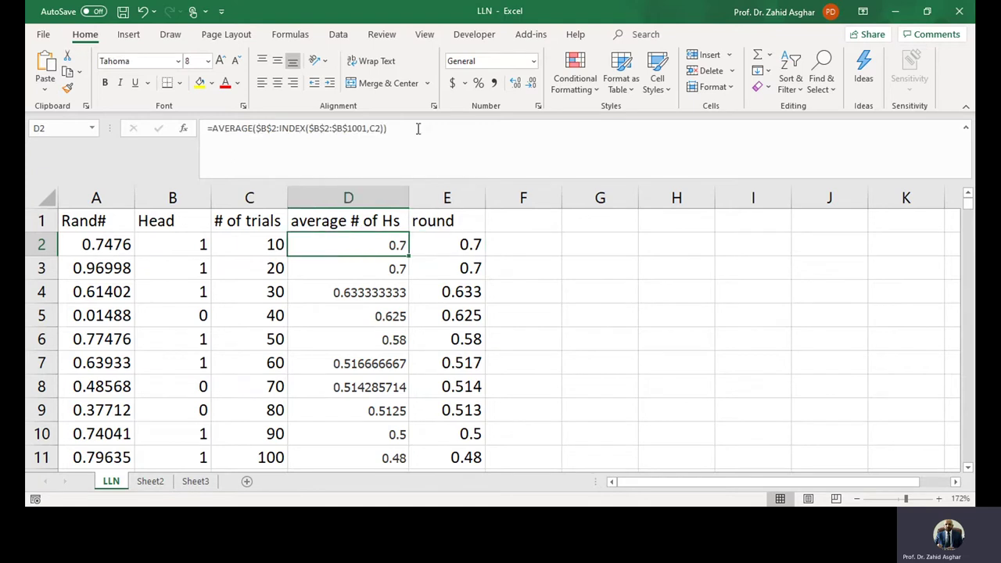
left_click(417, 129)
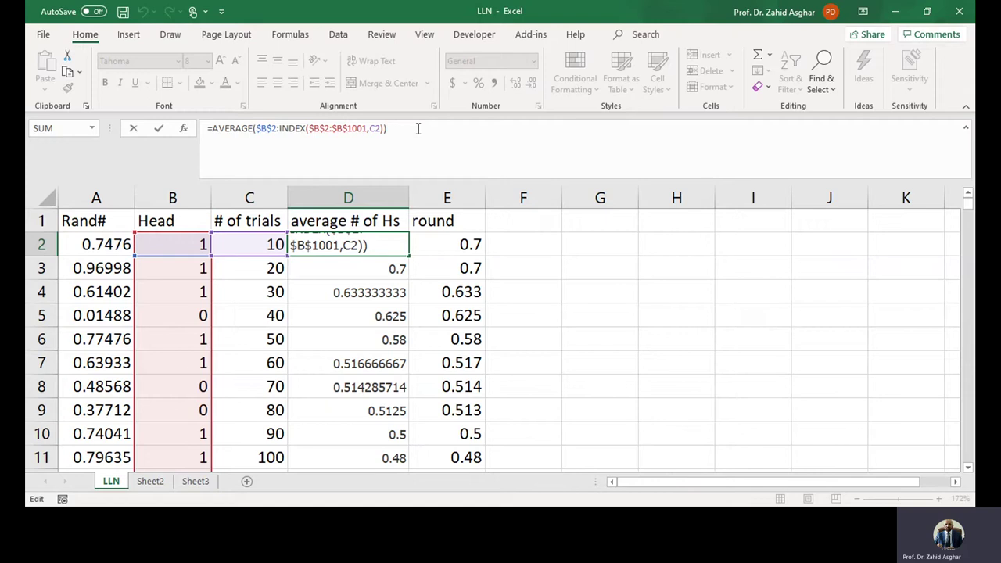
left_click(441, 249)
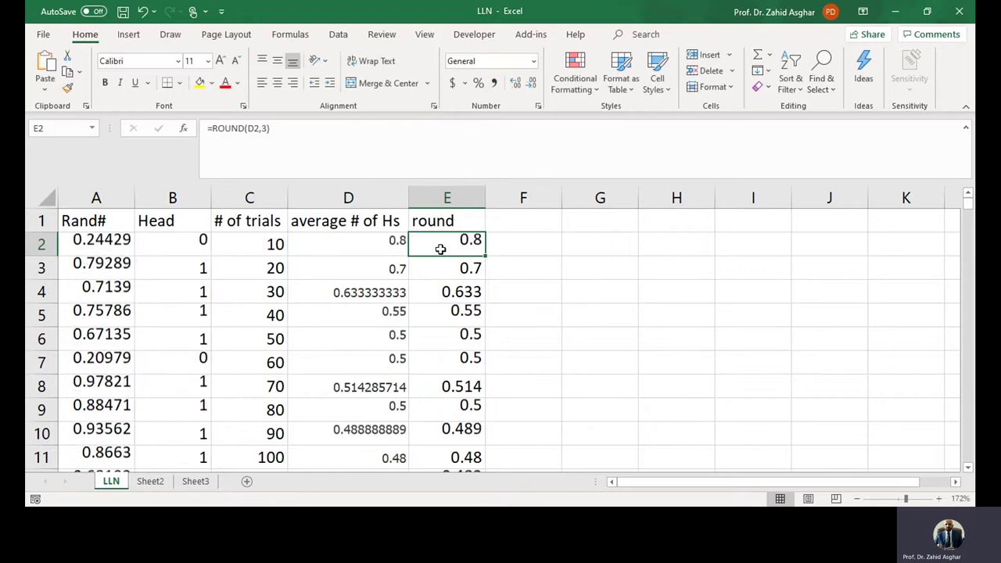
key("Down")
key("Down")
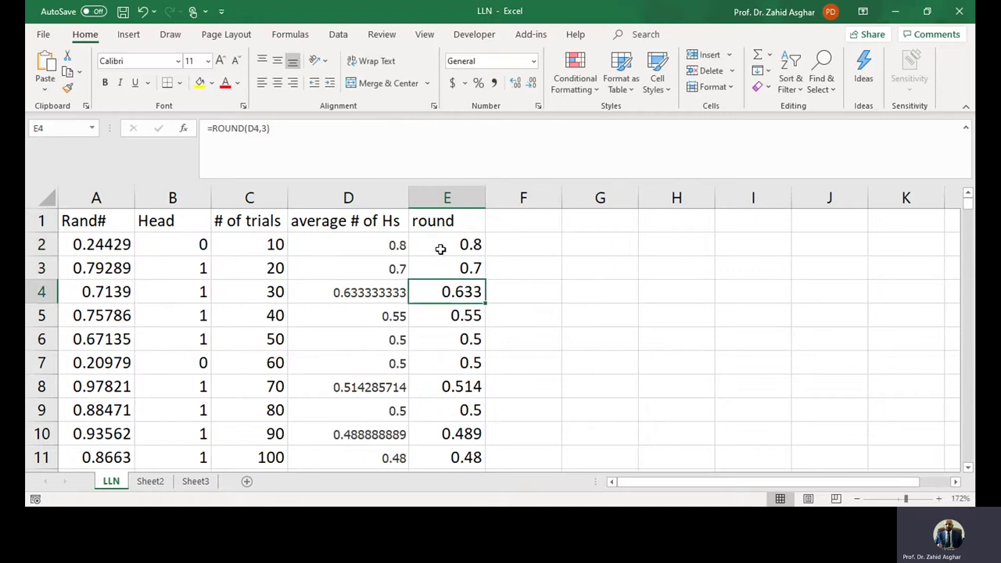
key("Down")
key("Down")
key("Down")
key("Down")
key("Down")
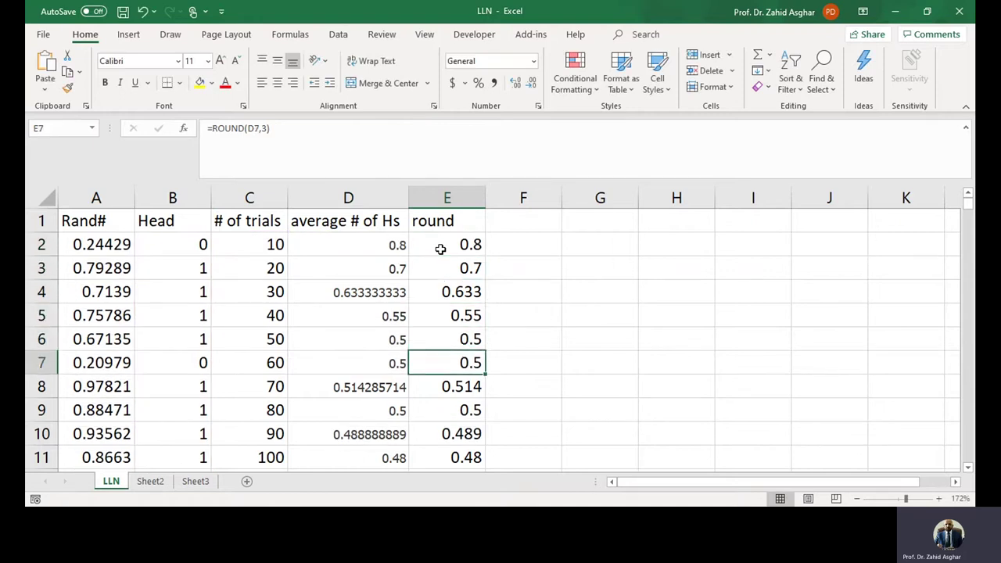
key("Down")
key("Down")
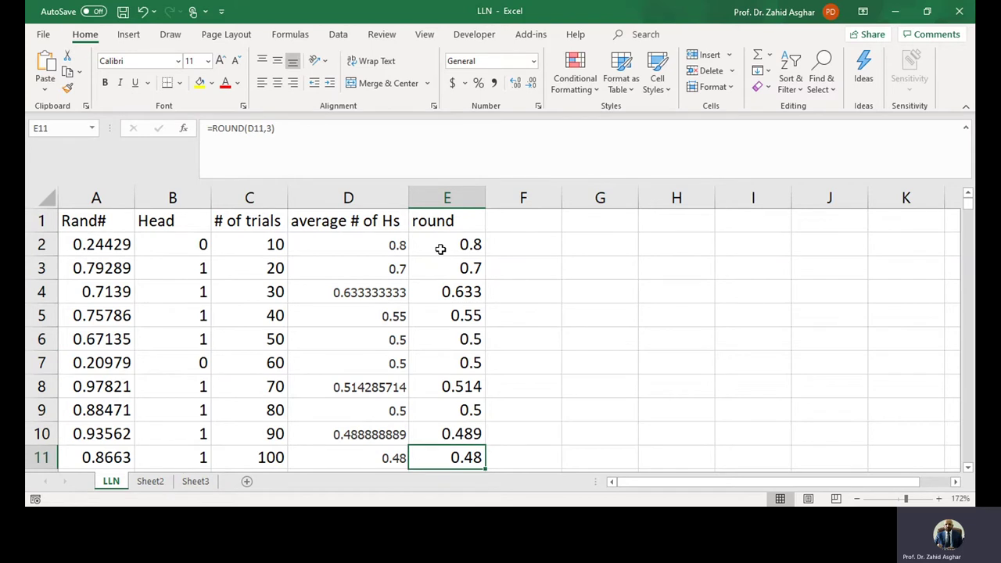
Jump from E2 to the last rounded average in row 1001 and back to the top
left_click(442, 237)
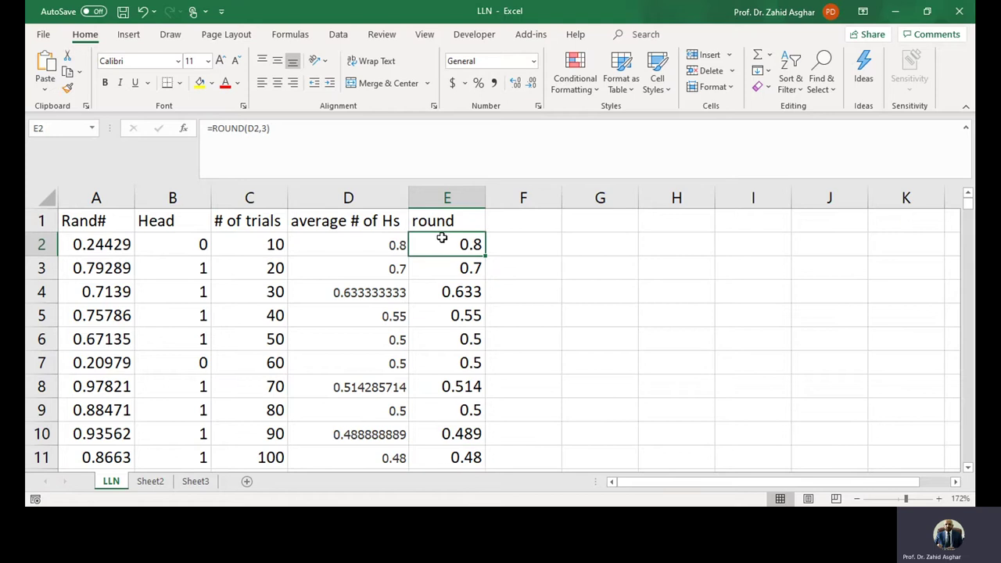
key("ctrl+shift+Down")
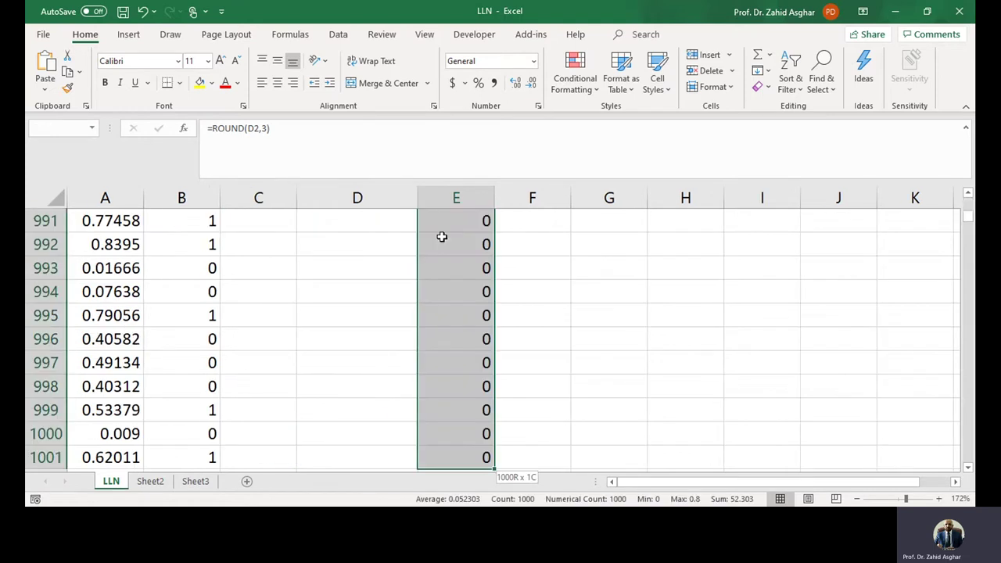
key("ctrl+shift+Up")
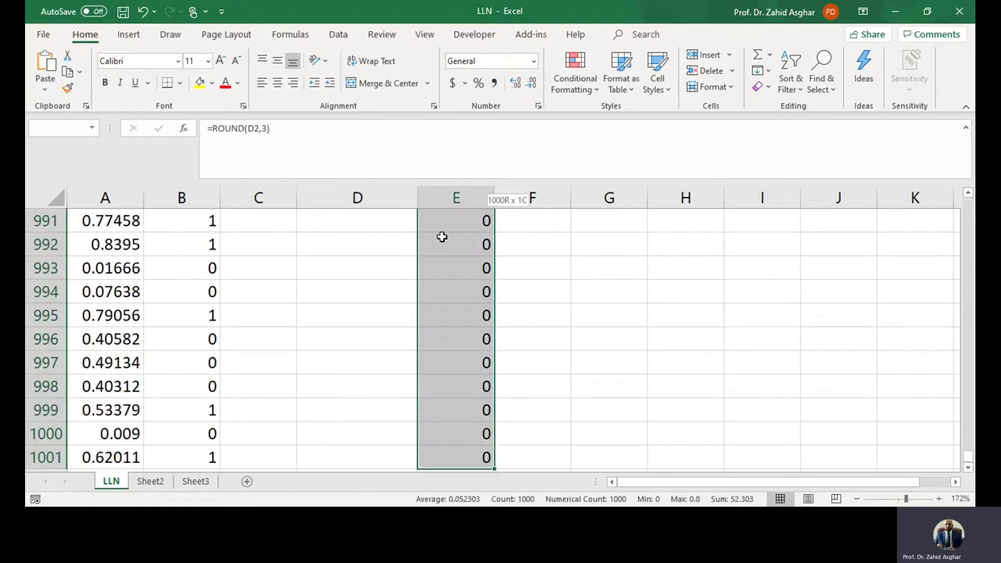
key("ctrl+q")
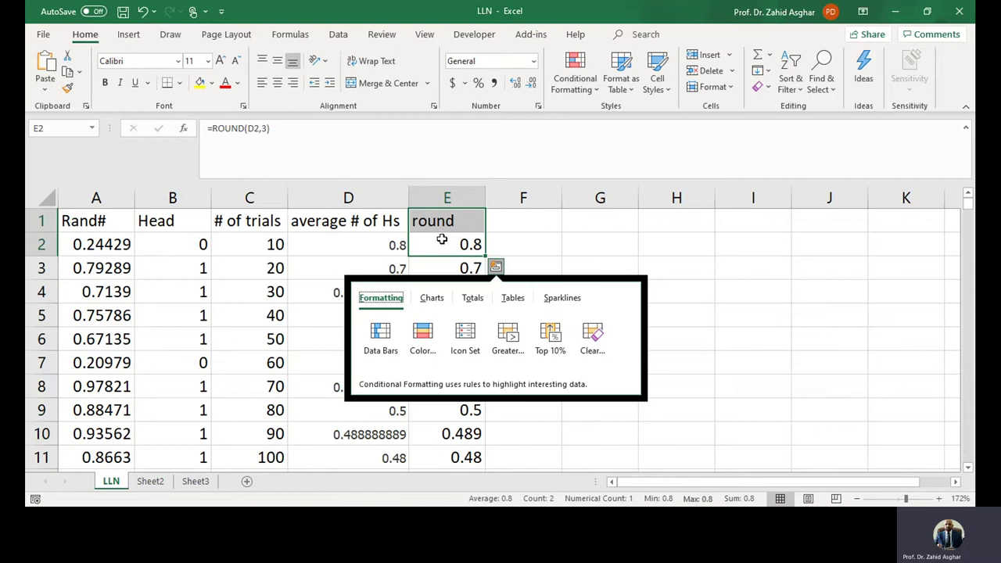
left_click(441, 238)
Extend the selection from E2 down to E101 to cover 100 rounded averages
key("shift+Down")
key("shift+Down")
key("shift+Down")
key("shift+Down")
key("shift+Down")
key("shift+Down")
key("shift+Down")
key("shift+Down")
key("shift+Down")
key("shift+Down")
key("shift+Down")
key("shift+Down")
key("shift+Down")
key("shift+Down")
key("shift+Down")
key("shift+Down")
key("shift+Down")
key("shift+Down")
key("shift+Down")
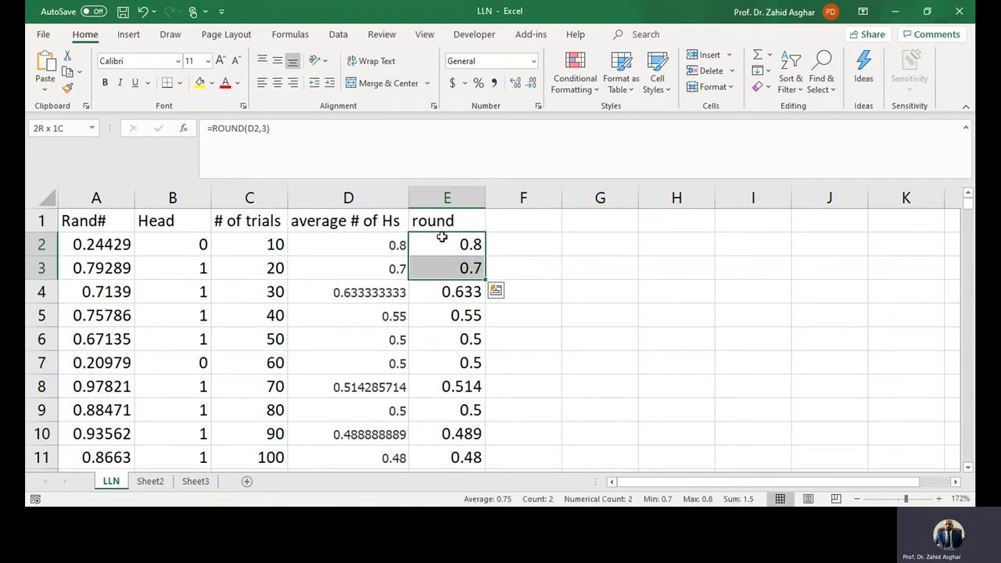
key("shift+Down")
key("shift+Down")
key("shift+Down")
key("shift+Down")
key("shift+Down")
key("shift+Down")
key("shift+Down")
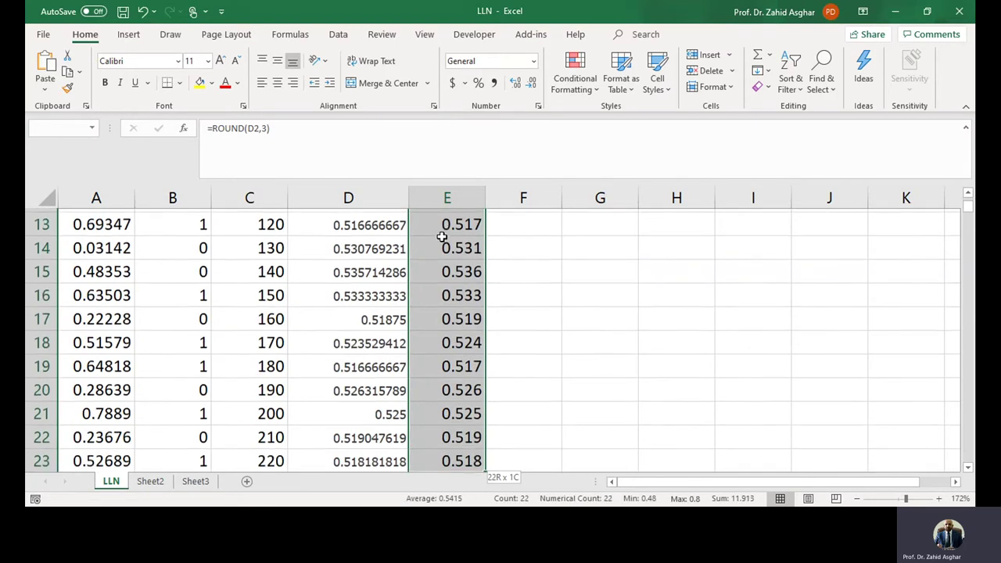
key("shift+Down")
key("shift+Down")
key("shift+Down")
key("shift+Down")
key("shift+Down")
key("shift+Down")
key("shift+Down")
key("shift+Down")
key("shift+Down")
key("shift+Down")
key("shift+Down")
key("shift+Down")
key("shift+Down")
key("shift+Down")
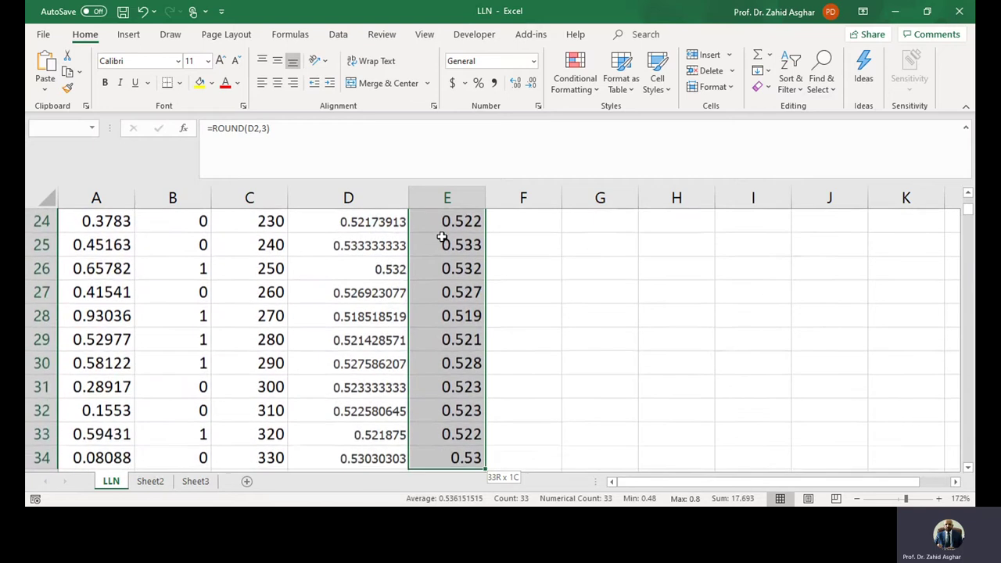
key("shift+Down")
key("shift+Down")
key("shift+Down")
key("shift+Down")
key("shift+Down")
key("shift+Down")
key("shift+Down")
key("shift+Down")
key("shift+Down")
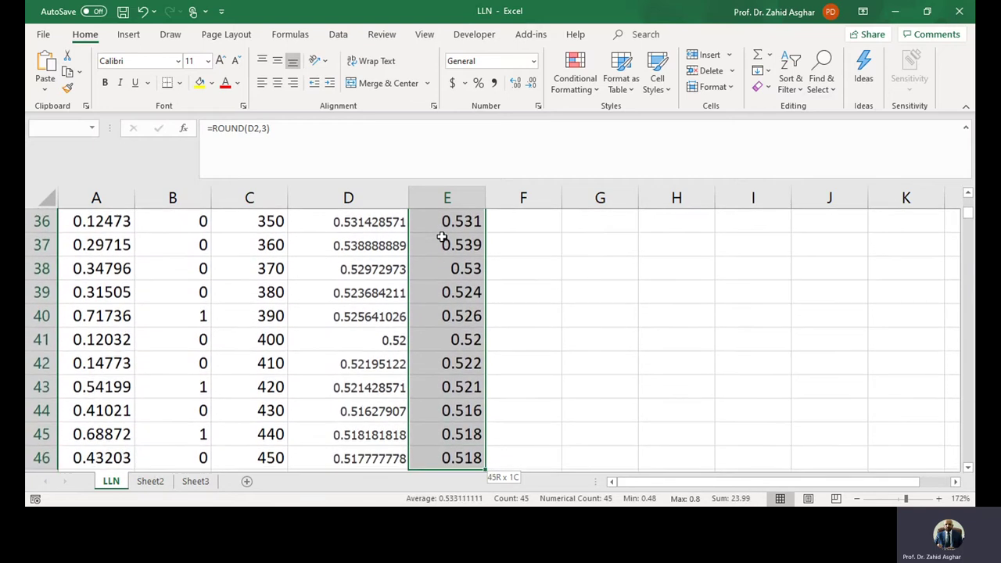
key("shift+Down")
key("shift+Down")
key("shift+Down")
key("shift+Down")
key("shift+Down")
key("shift+Down")
key("shift+Down")
key("shift+Down")
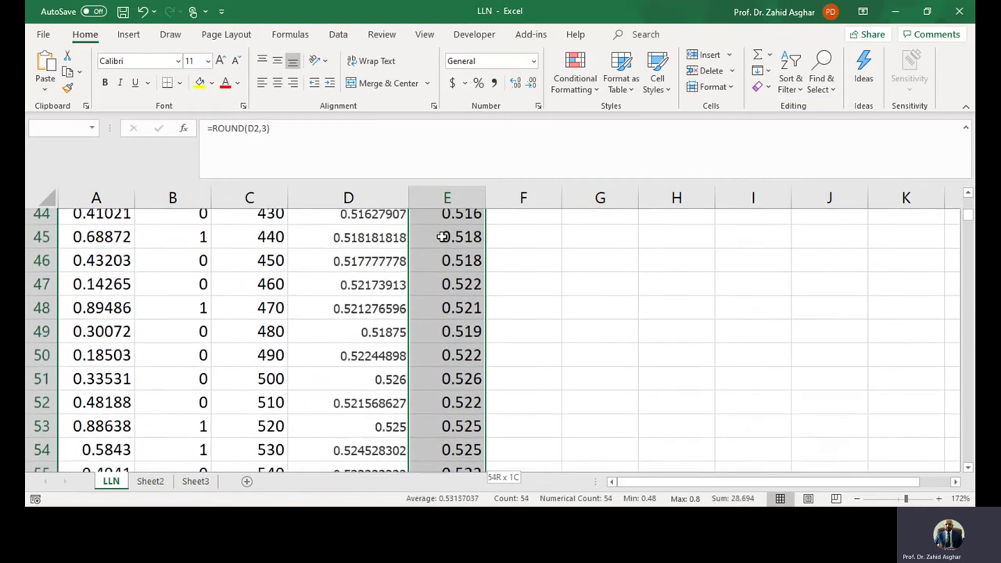
key("shift+Down")
key("shift+Down")
key("shift+Down")
key("shift+Down")
key("shift+Down")
key("shift+Down")
key("shift+Down")
key("shift+Down")
key("shift+Down")
key("shift+Down")
key("shift+Down")
key("shift+Down")
key("shift+Down")
key("shift+Down")
key("shift+Down")
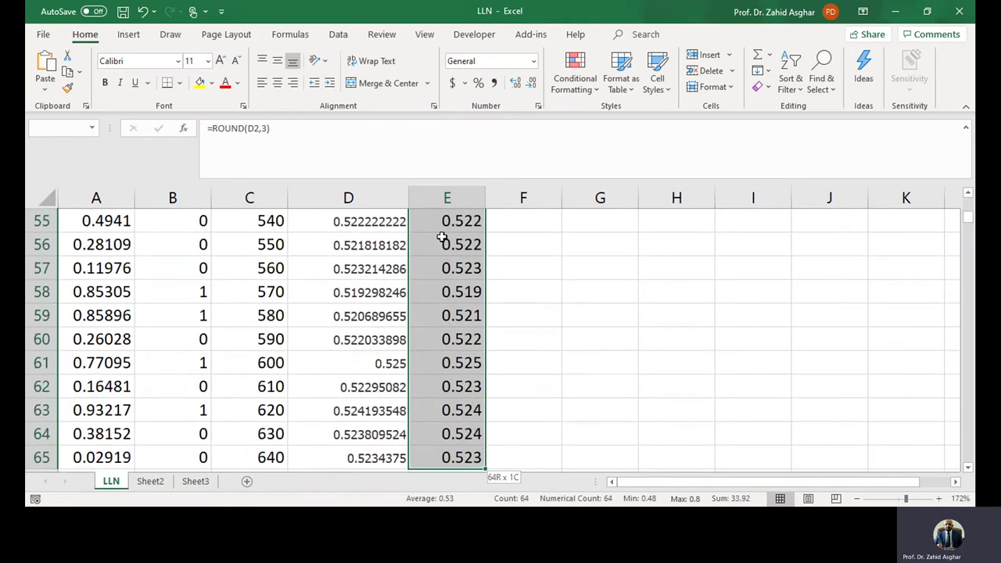
key("shift+Down")
key("shift+Down")
key("shift+Down")
key("shift+Down")
key("shift+Down")
key("shift+Down")
key("shift+Down")
key("shift+Down")
key("shift+Down")
key("shift+Down")
key("shift+Down")
key("shift+Down")
key("shift+Down")
key("shift+Down")
key("shift+Down")
key("shift+Down")
key("shift+Down")
key("shift+Down")
key("shift+Down")
key("shift+Down")
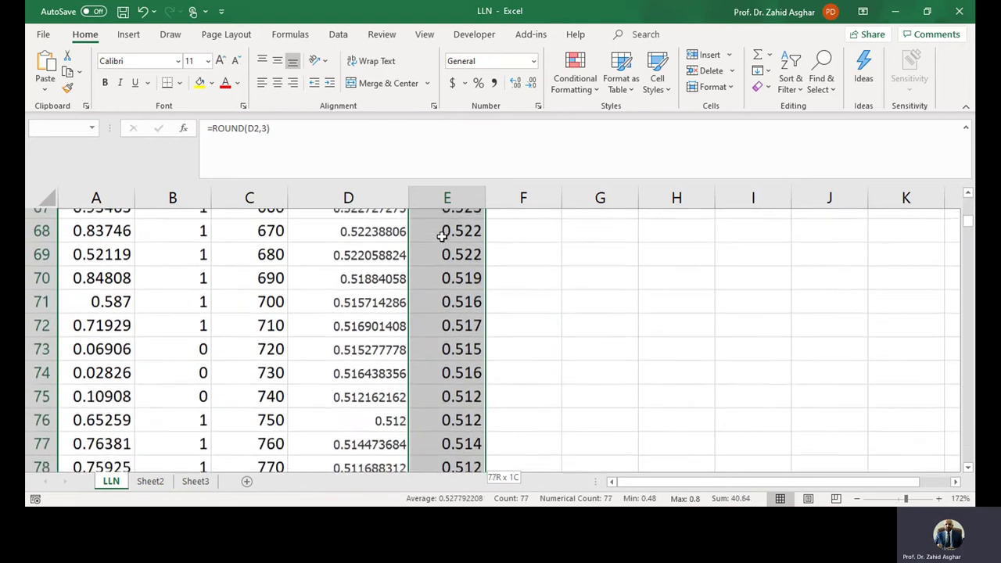
key("shift+Down")
key("shift+Down")
key("shift+Down")
key("shift+Down")
key("shift+Down")
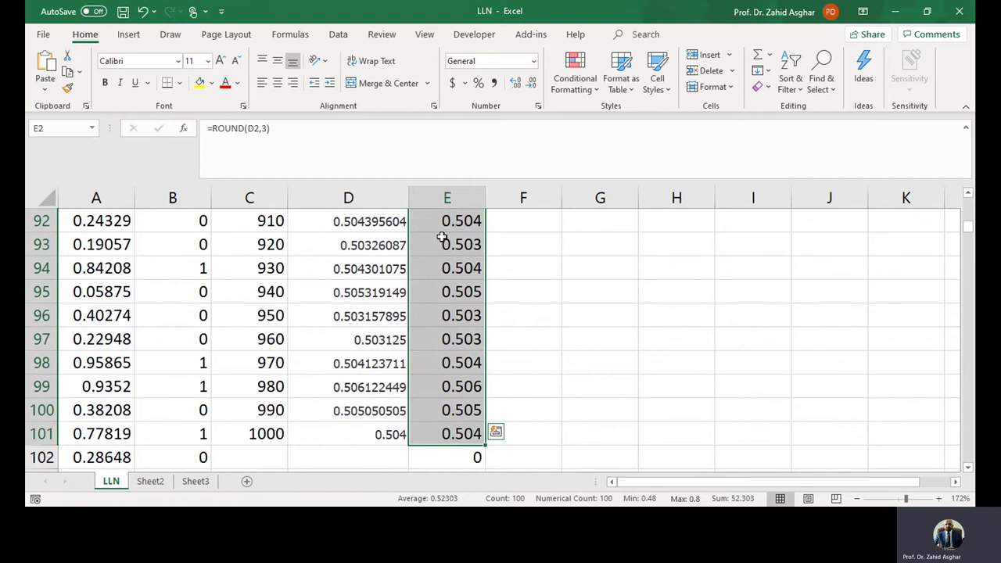
Insert a plain 2-D Line chart of the selected rounded averages
left_click(129, 34)
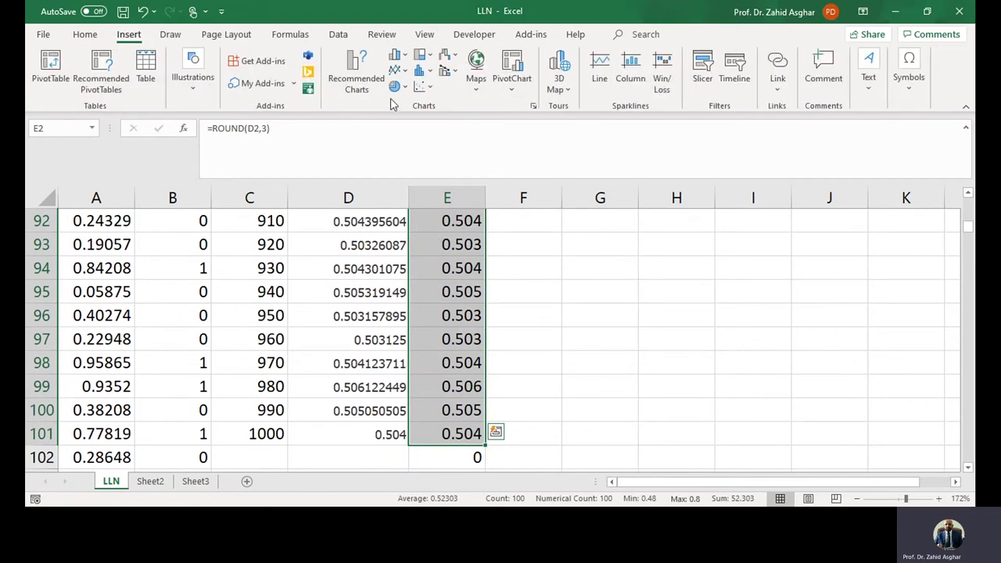
left_click(403, 72)
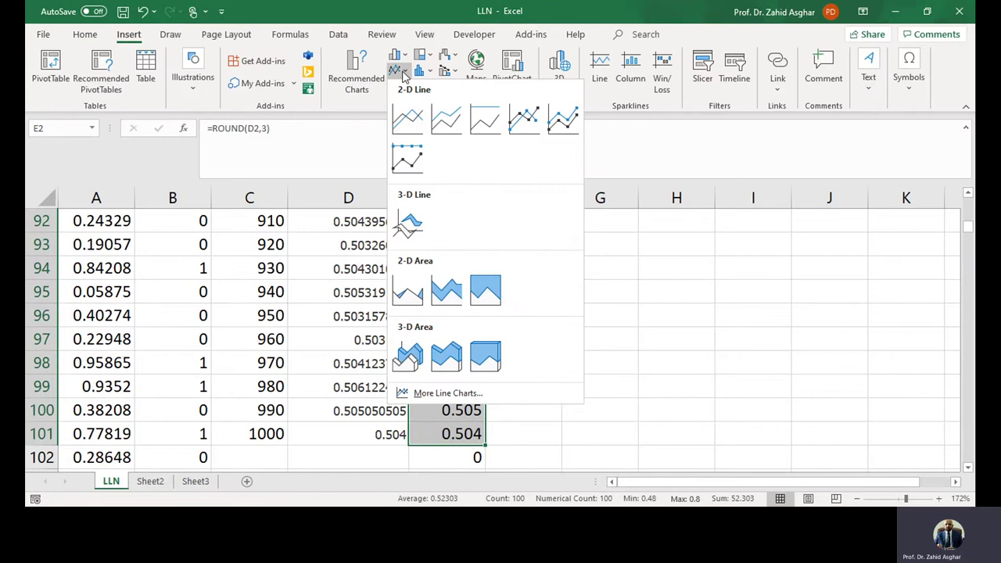
left_click(406, 125)
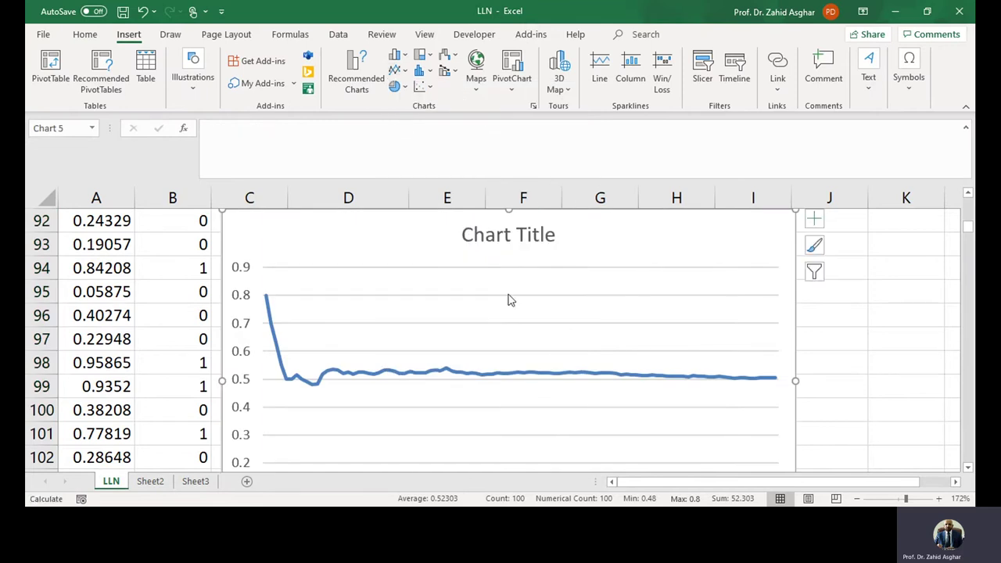
Delete the chart title, zoom the sheet to 112%, and move the chart over columns G to N
left_click(500, 234)
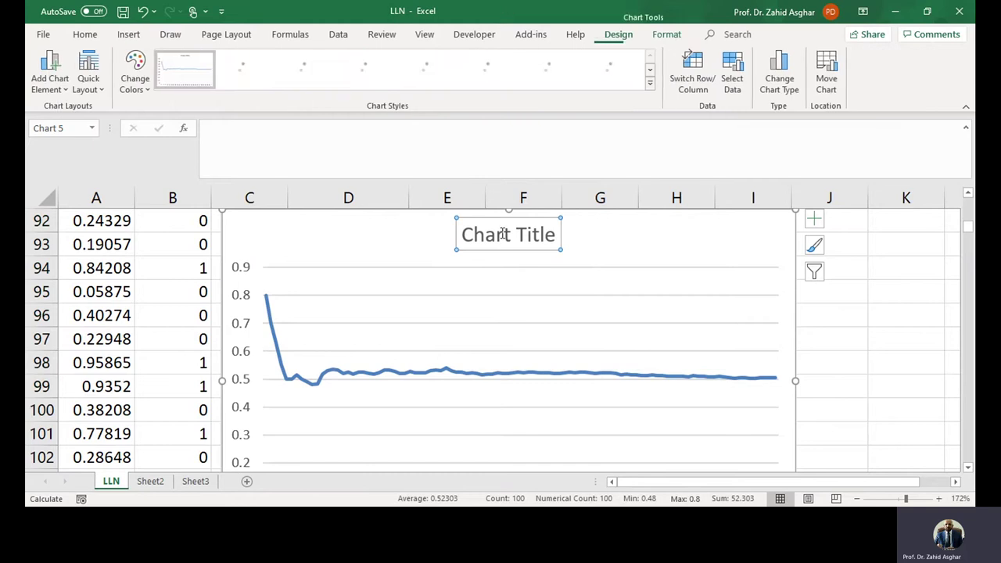
key("Delete")
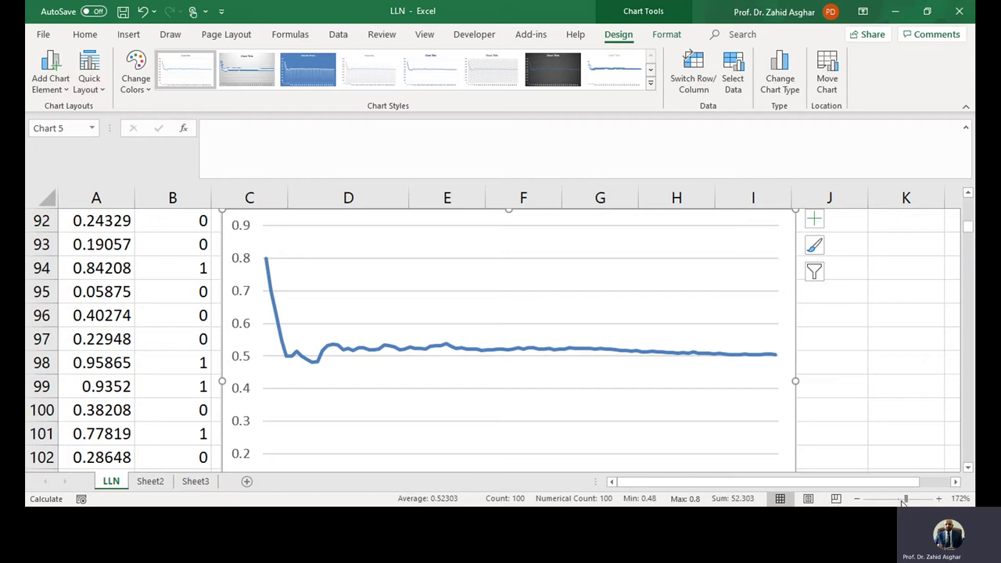
left_click(900, 501)
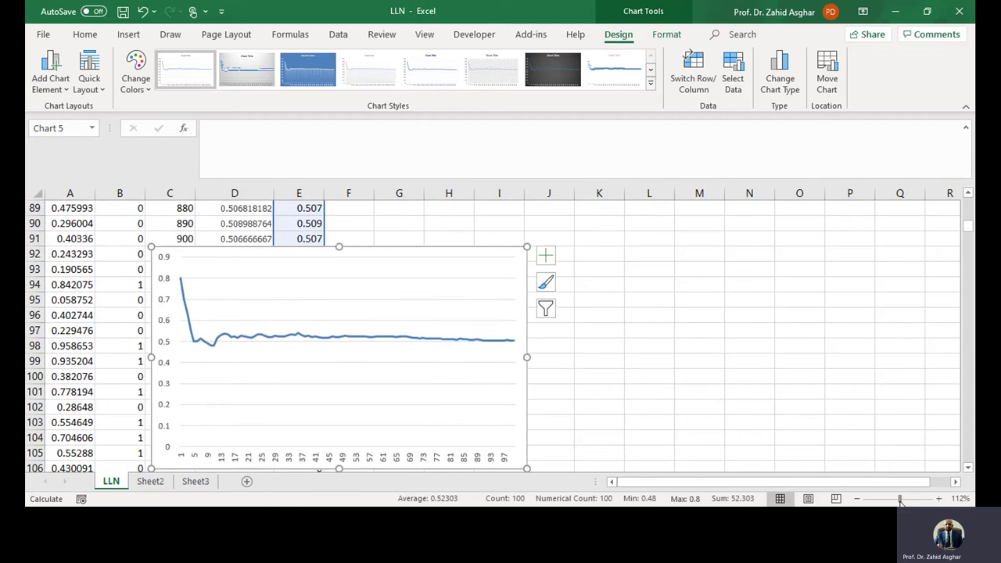
mouse_move(425, 248)
left_mouse_down()
mouse_move(610, 257)
mouse_move(661, 234)
left_mouse_up()
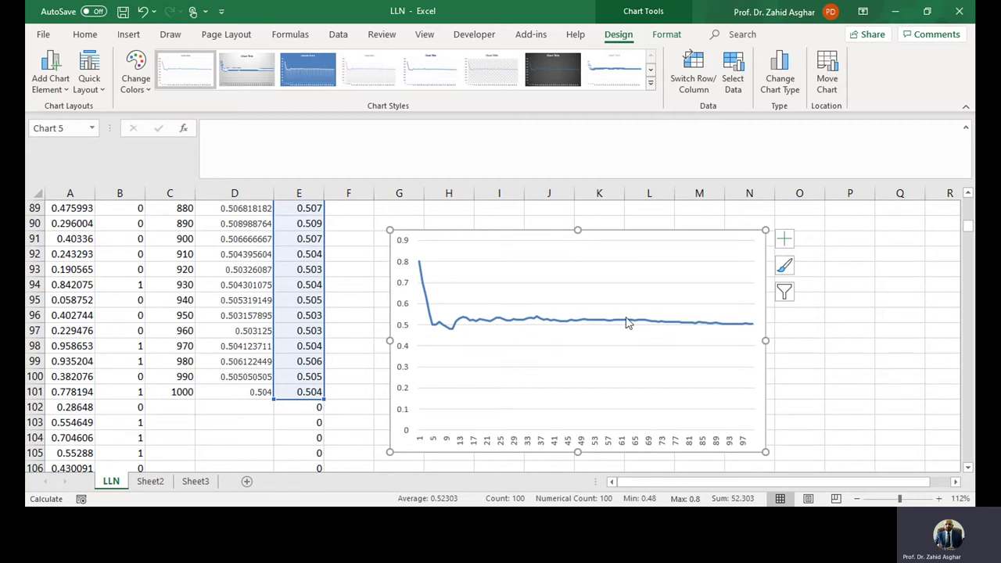
left_click(500, 208)
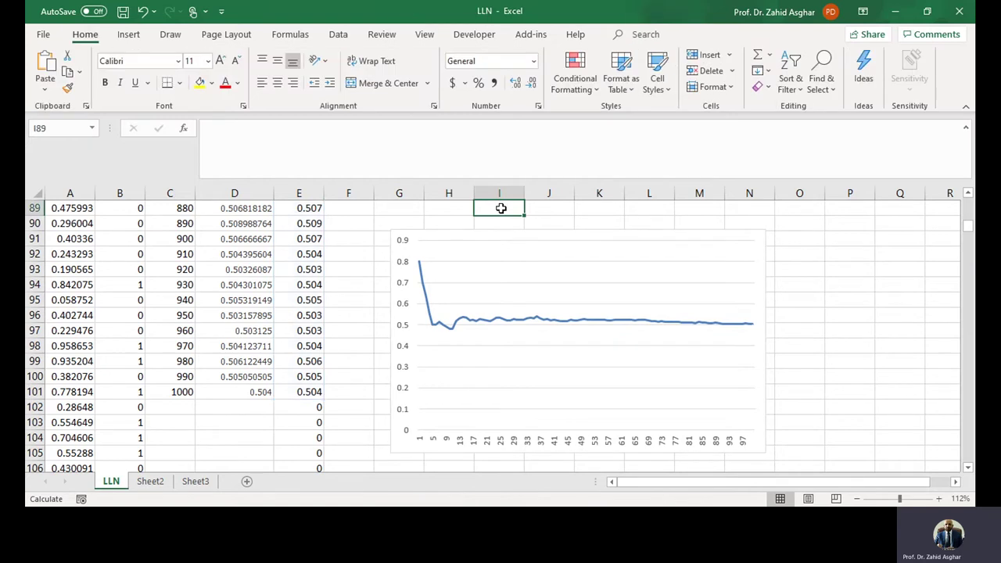
Recalculate the sheet with F9 seven times, watching each new run settle near 0.5
key("F9")
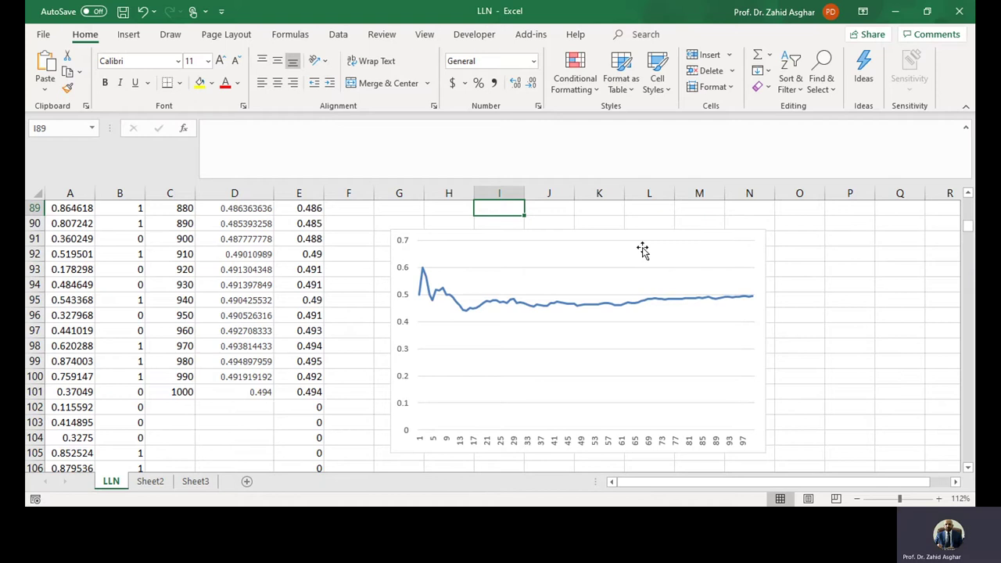
key("F9")
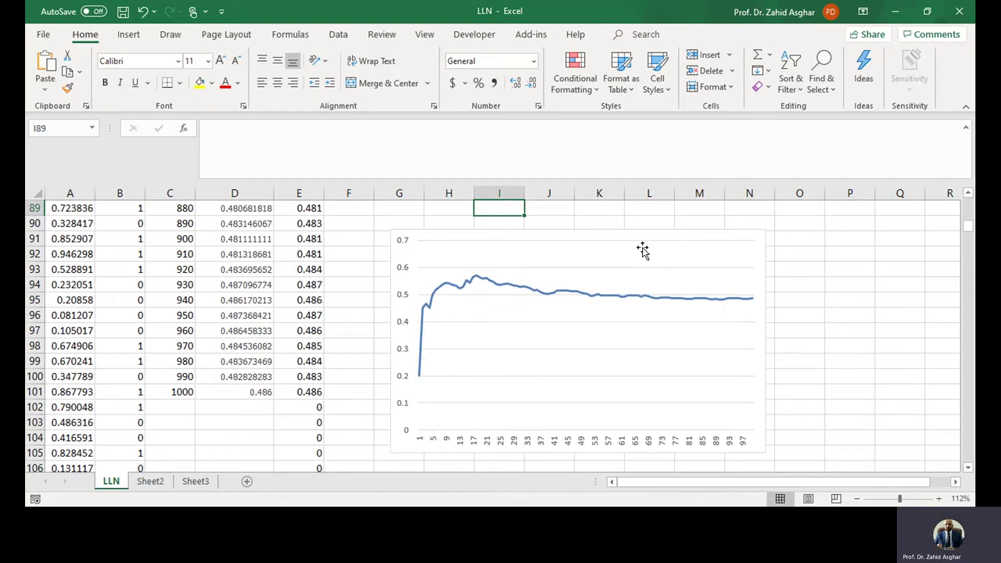
key("F9")
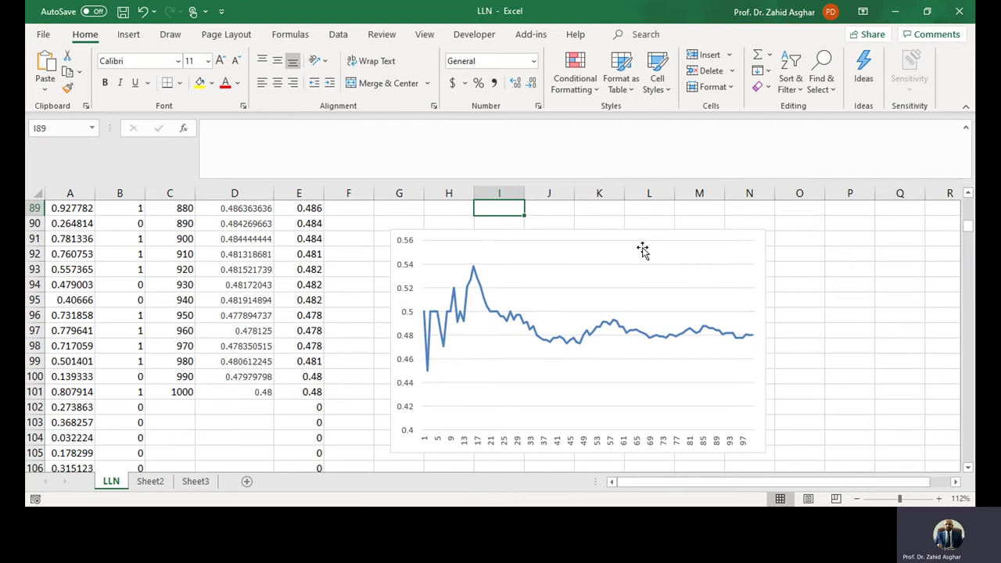
key("F9")
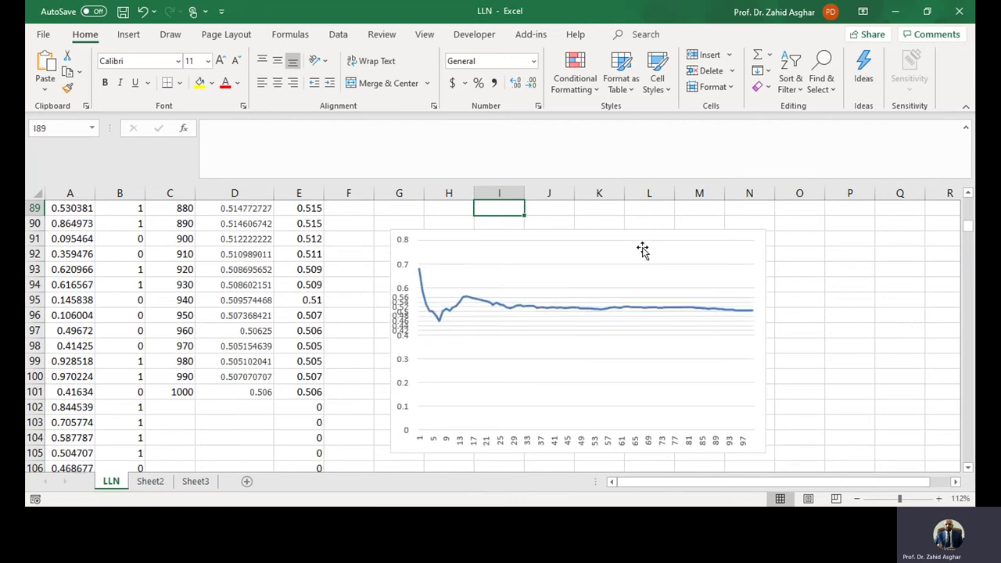
key("F9")
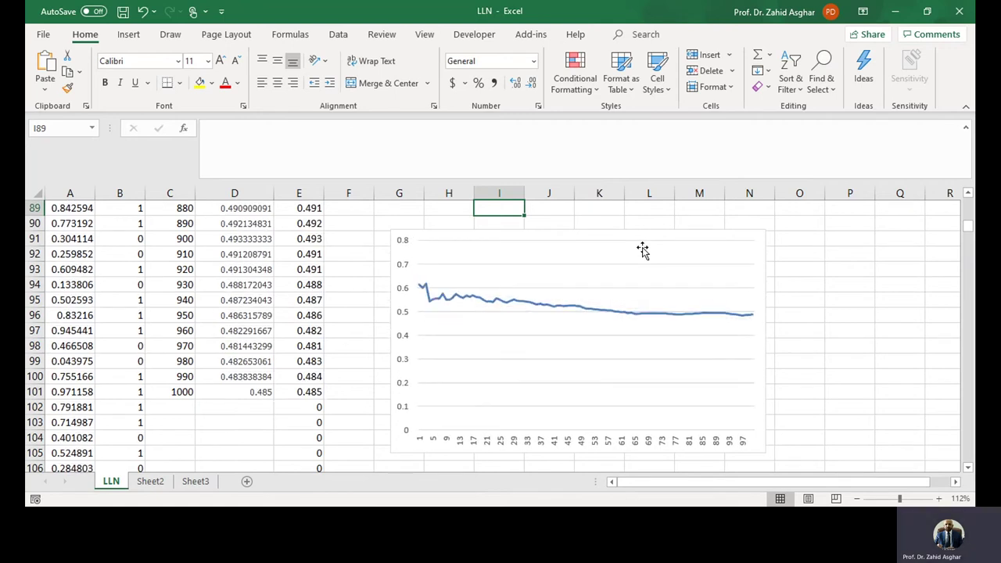
key("F9")
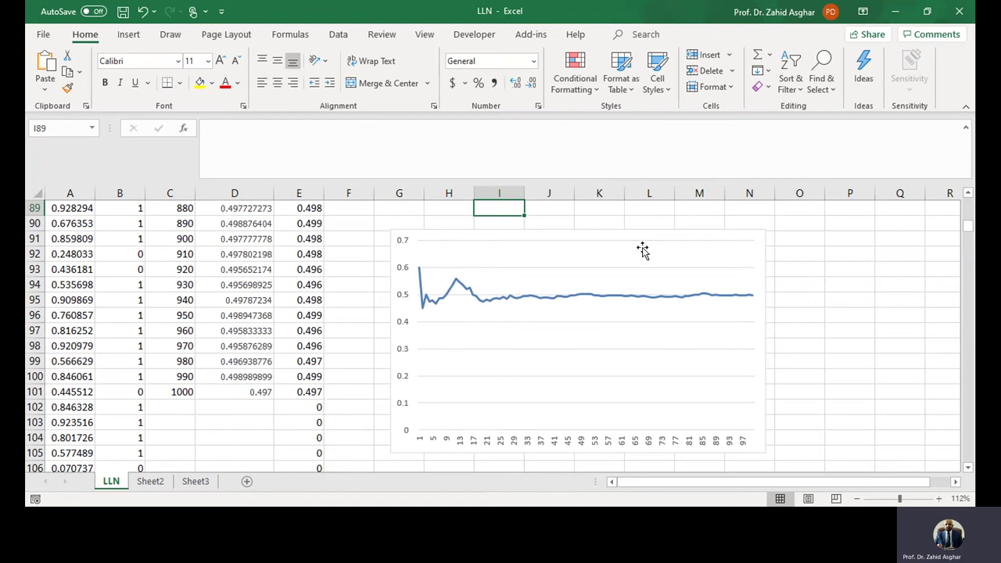
key("F9")
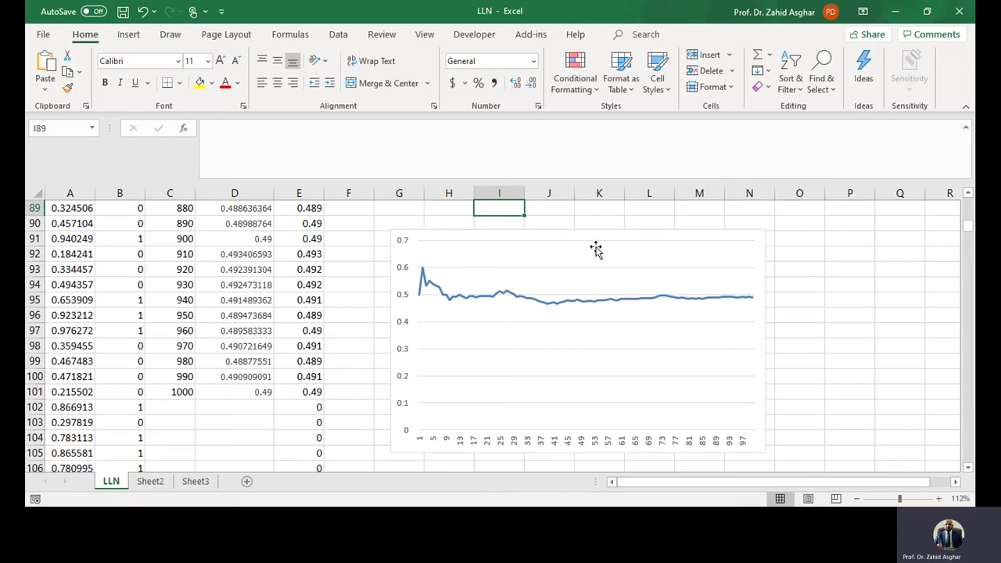
Return to the top and view the RAND, IF and AVERAGE formulas in A2, B2 and D2
left_click(124, 223)
key("ctrl+Up")
key("Home")
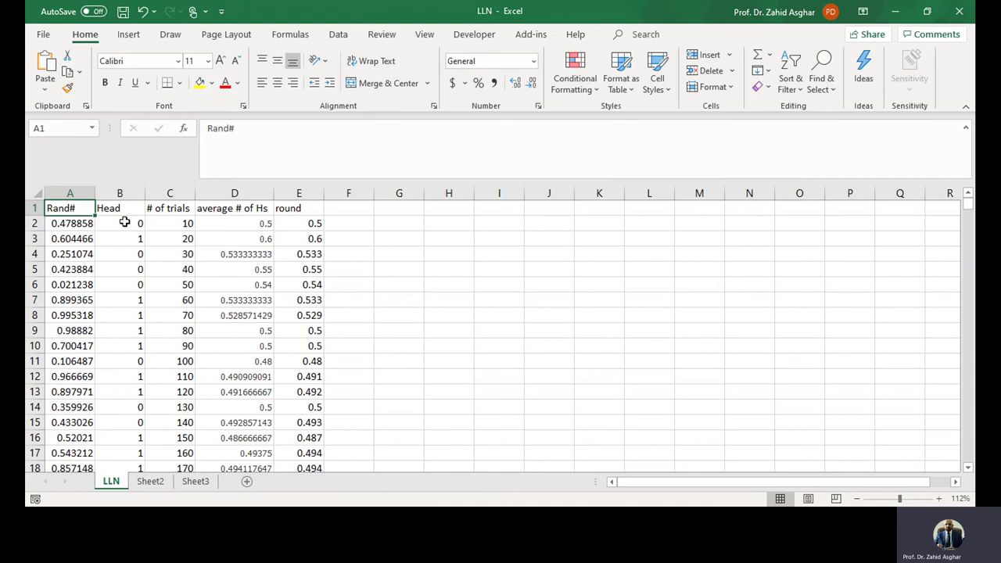
key("Down")
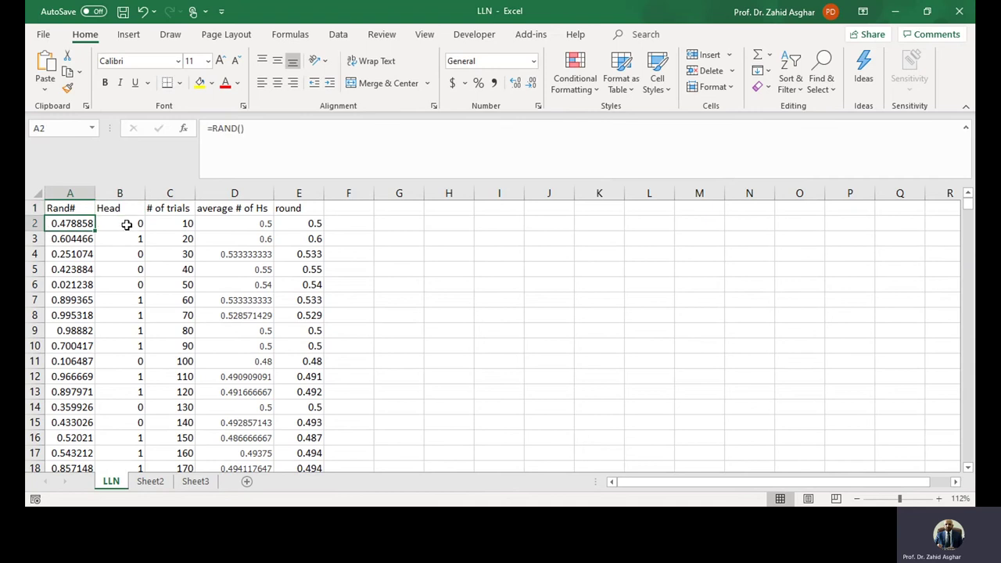
left_click(126, 225)
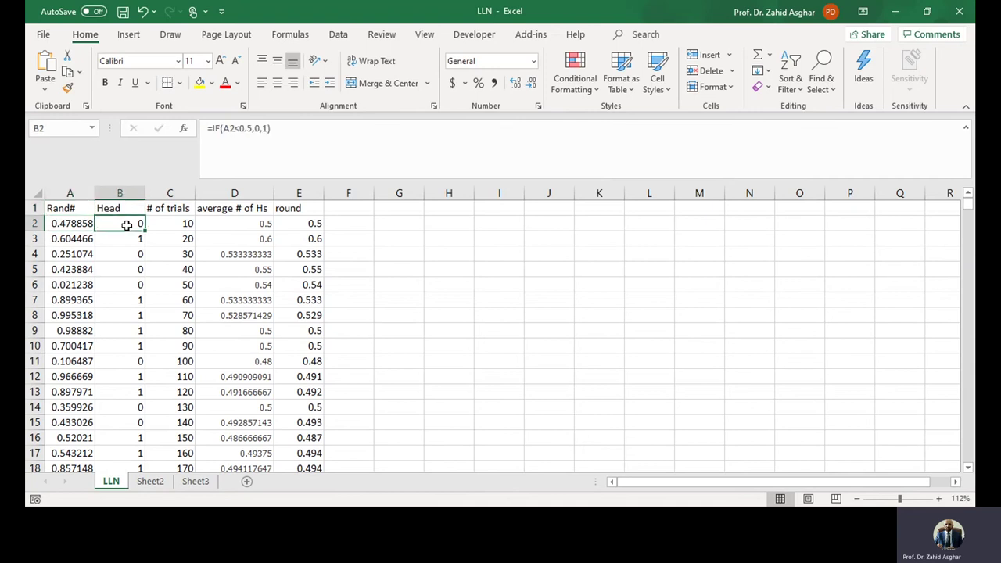
left_click(287, 126)
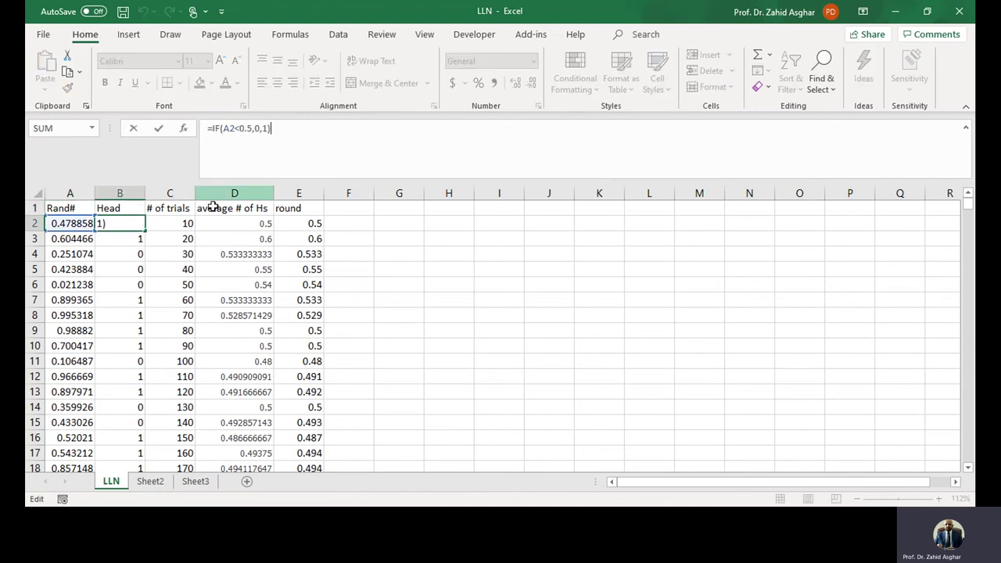
left_click(176, 225)
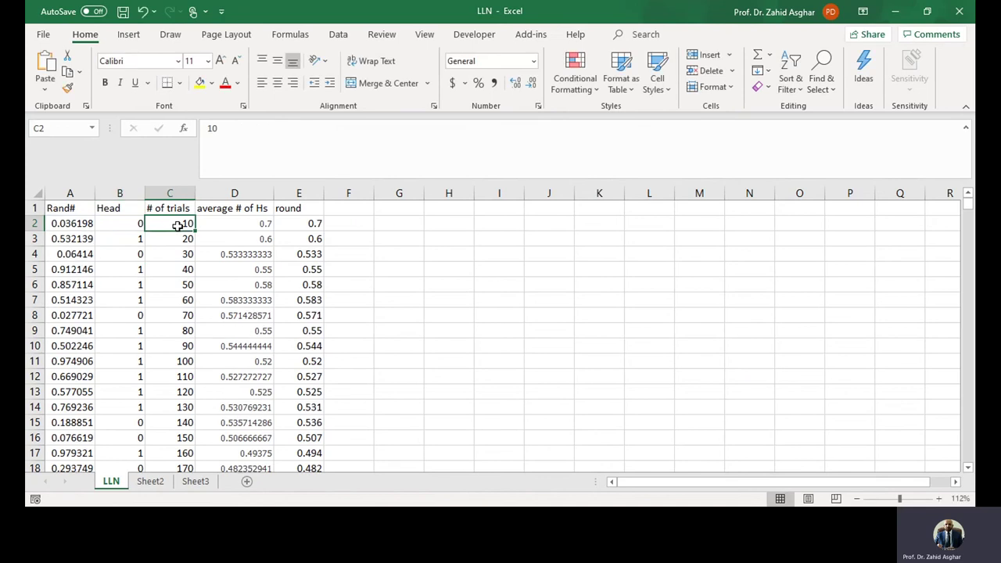
left_click(241, 223)
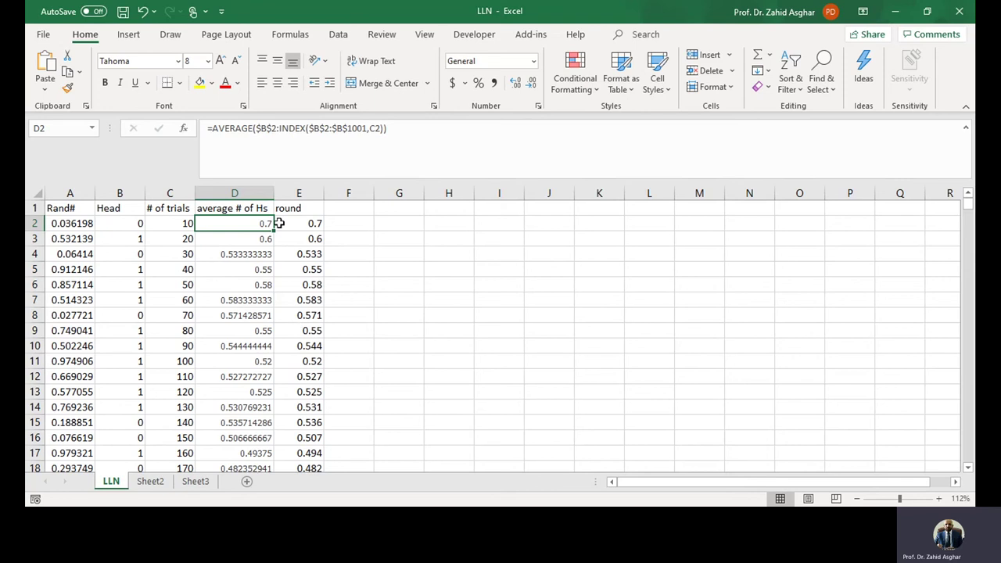
Move down column C to row 65 and check =ROUND(D64,3) in E64
left_click(167, 362)
key("Down")
key("Down")
key("Down")
key("Down")
key("Down")
key("Down")
key("Down")
key("Down")
key("Down")
key("Down")
key("Down")
key("Down")
key("Down")
key("Down")
key("Down")
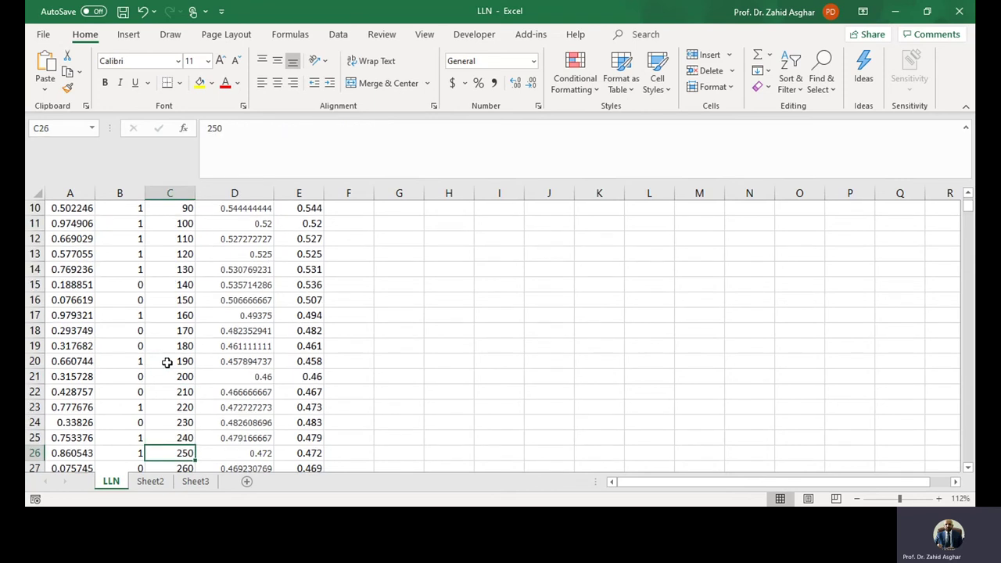
key("Down")
key("Down")
key("Down")
key("Down")
key("Down")
key("Down")
key("Down")
key("Down")
key("Down")
key("Down")
key("Down")
key("Down")
key("Down")
key("Down")
key("Down")
key("Down")
key("Down")
key("Down")
key("Down")
key("Down")
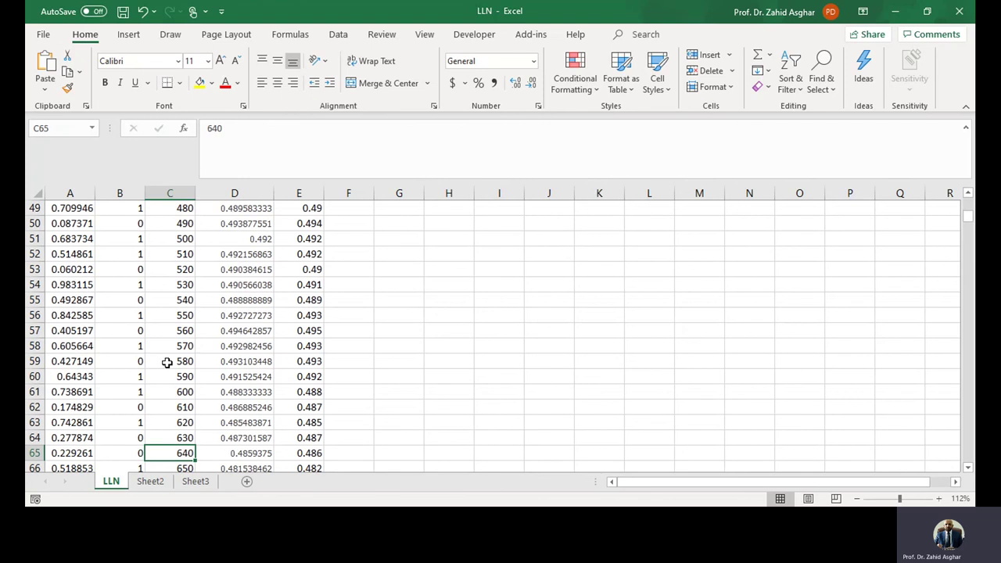
left_click(308, 435)
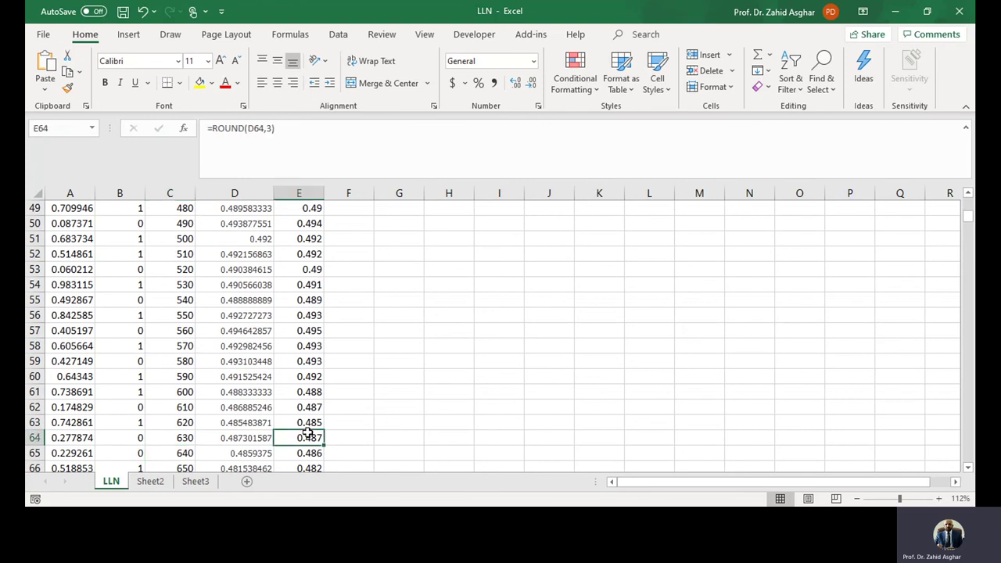